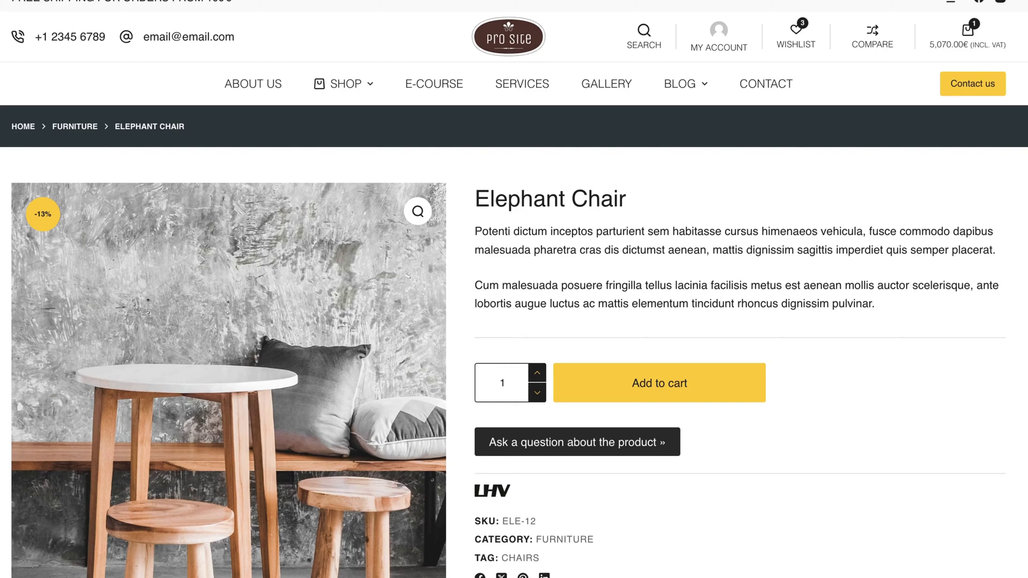
On the Elephant Chair page, open the question form under Add to cart, close it, then reopen it.
scroll(930, 278, down, 3)
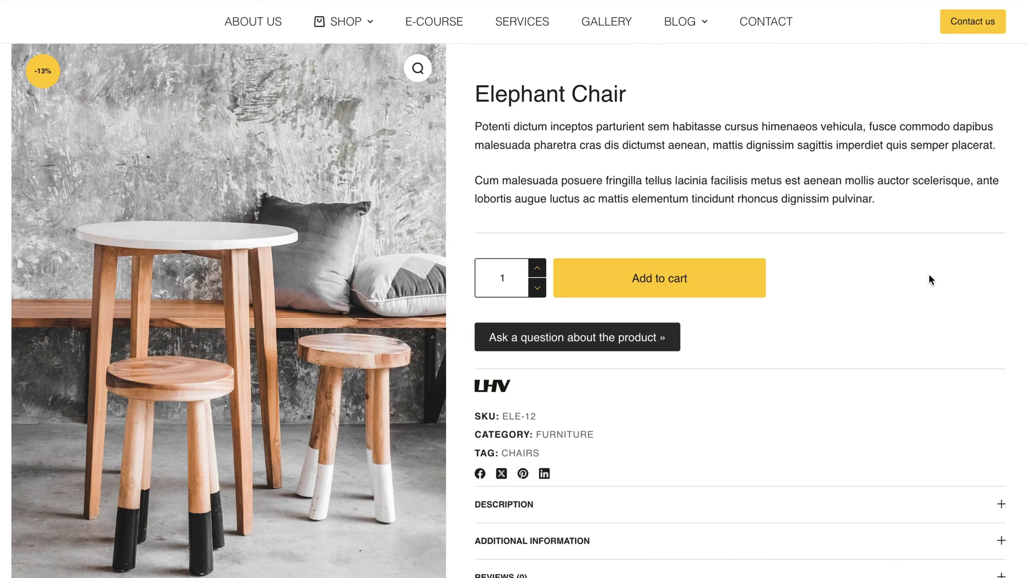
click(611, 336)
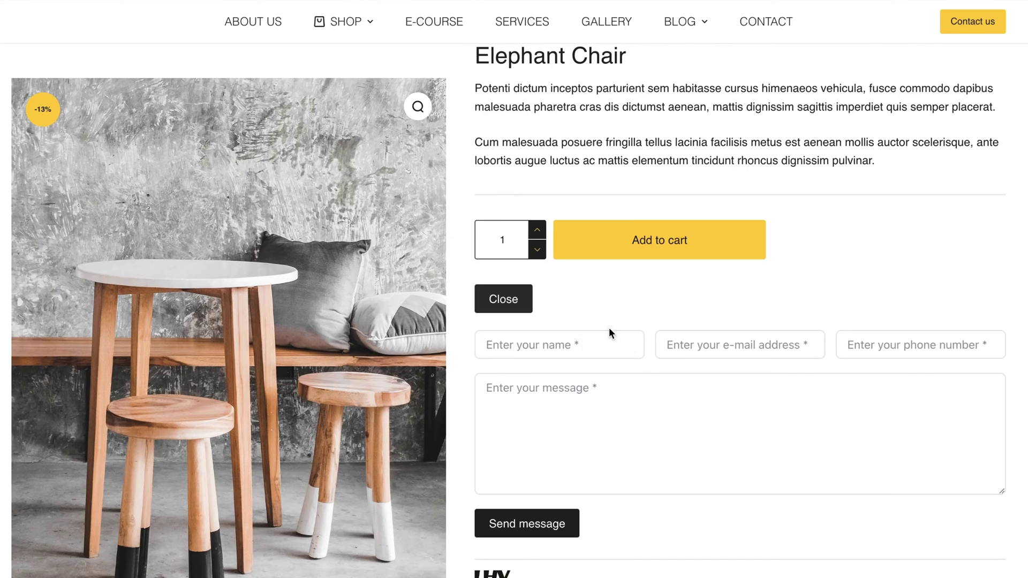
click(499, 297)
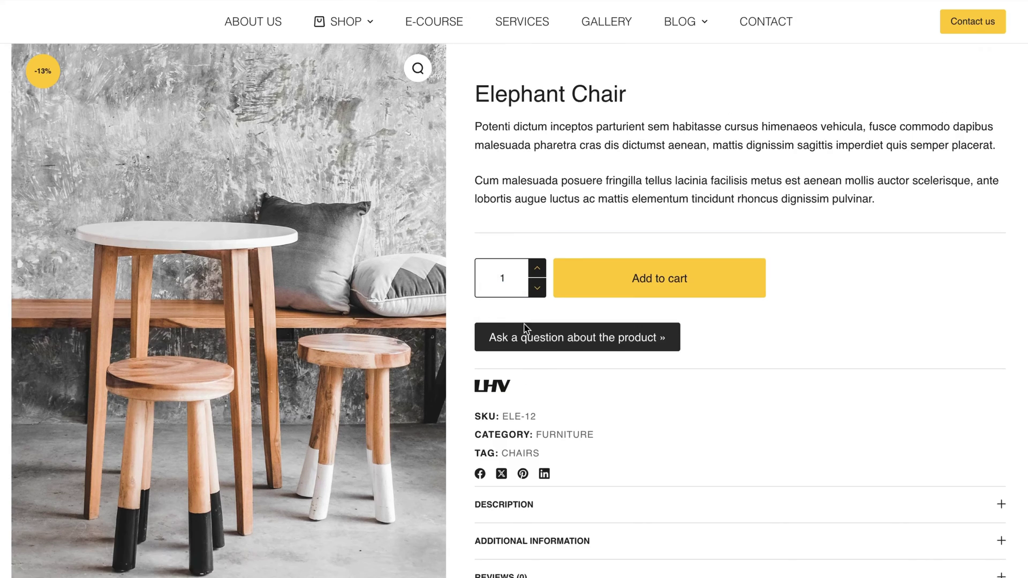
click(560, 347)
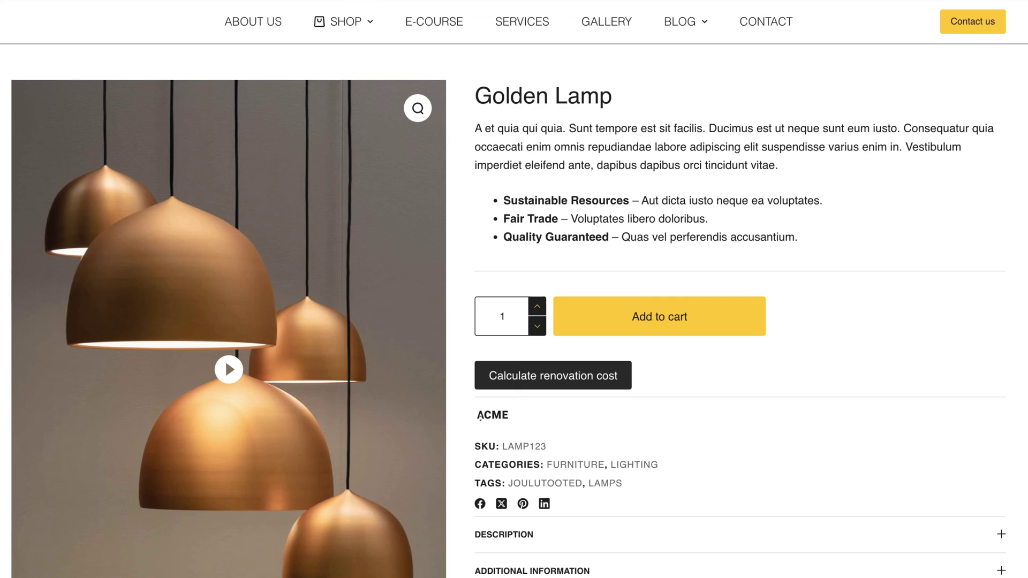
Add a 980 sq ft, 18-level renovation estimate from the Golden Lamp calculator to the cart.
scroll(4, 229, down, 1)
scroll(1, 231, down, 2)
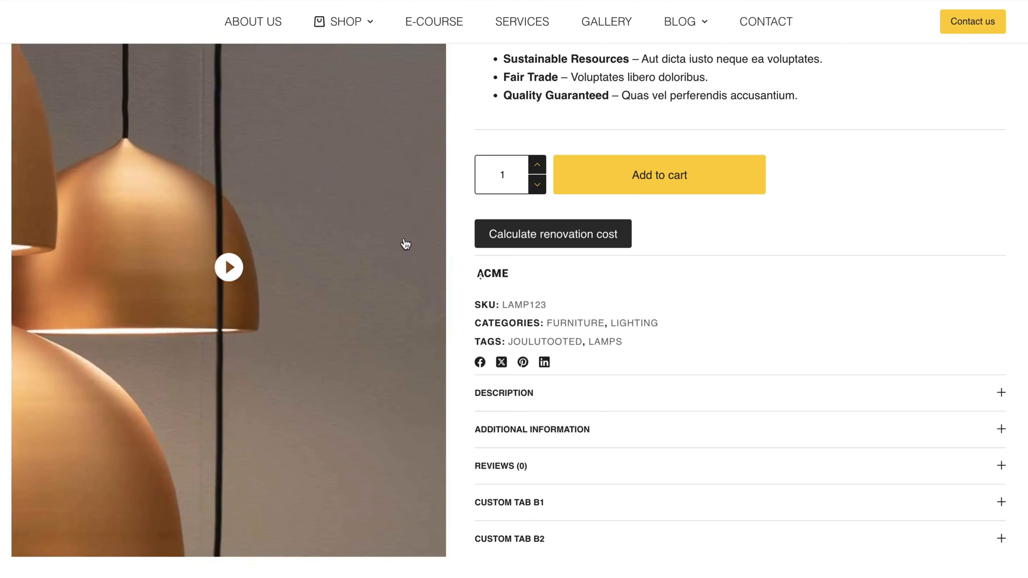
click(585, 235)
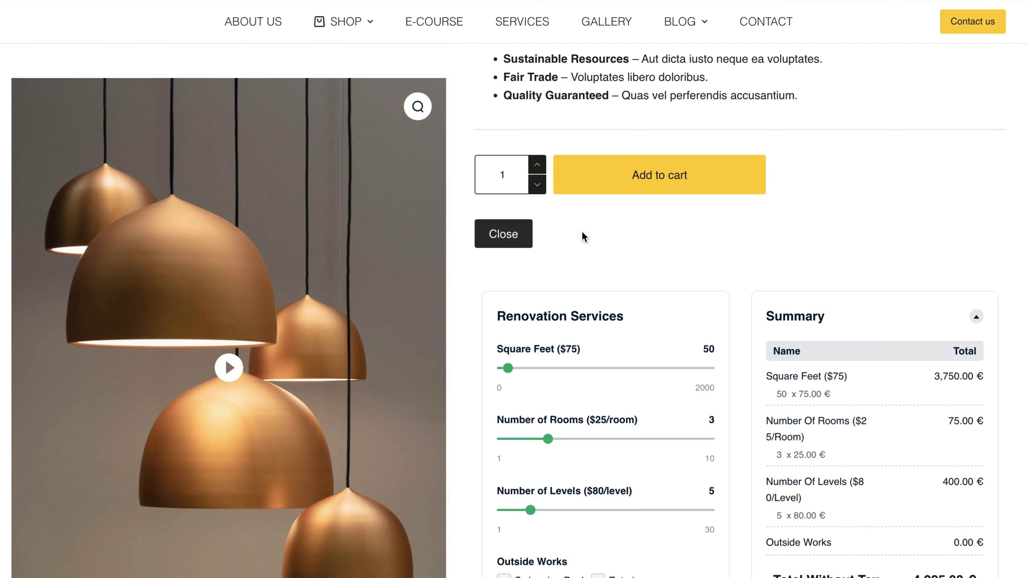
scroll(589, 241, down, 3)
drag(508, 196, 604, 197)
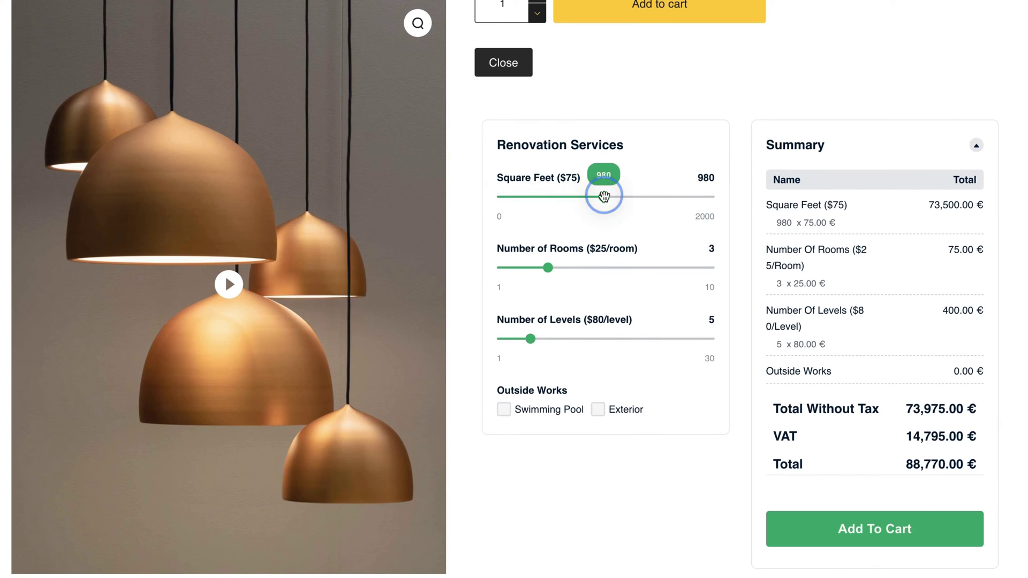
drag(530, 339, 622, 339)
click(866, 525)
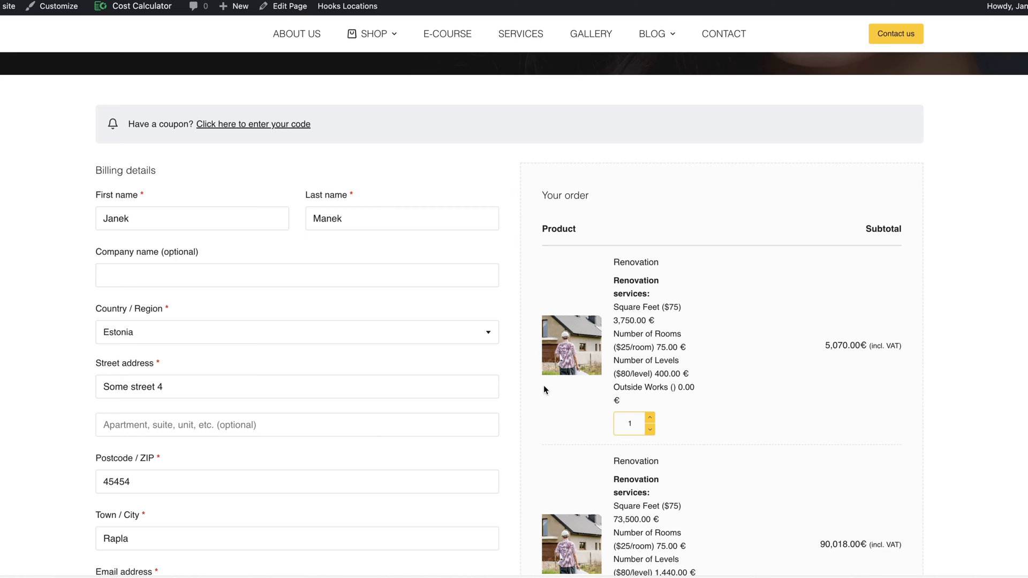
Close and reopen the Elephant Chair's product question form.
scroll(544, 385, up, 5)
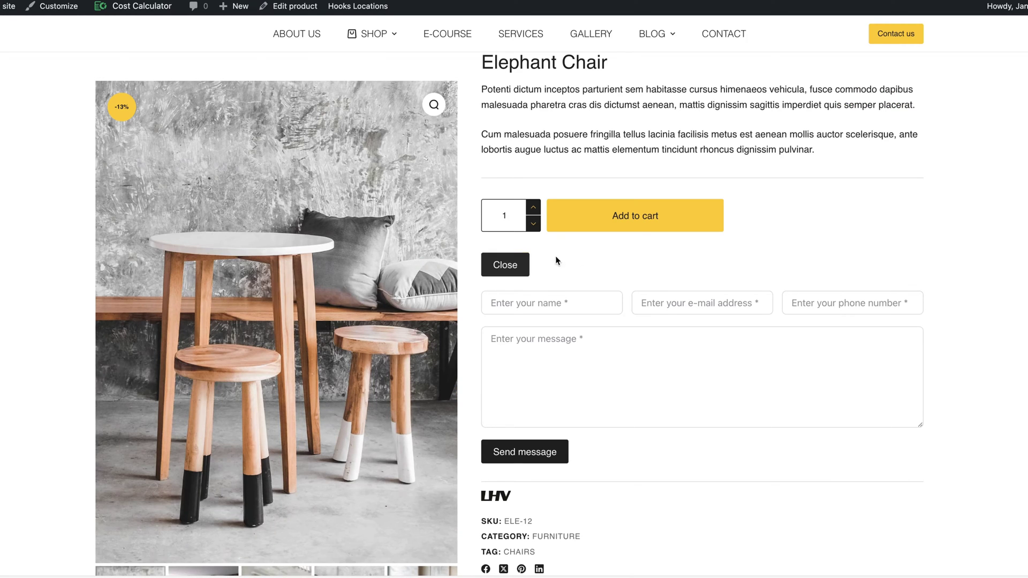
click(505, 264)
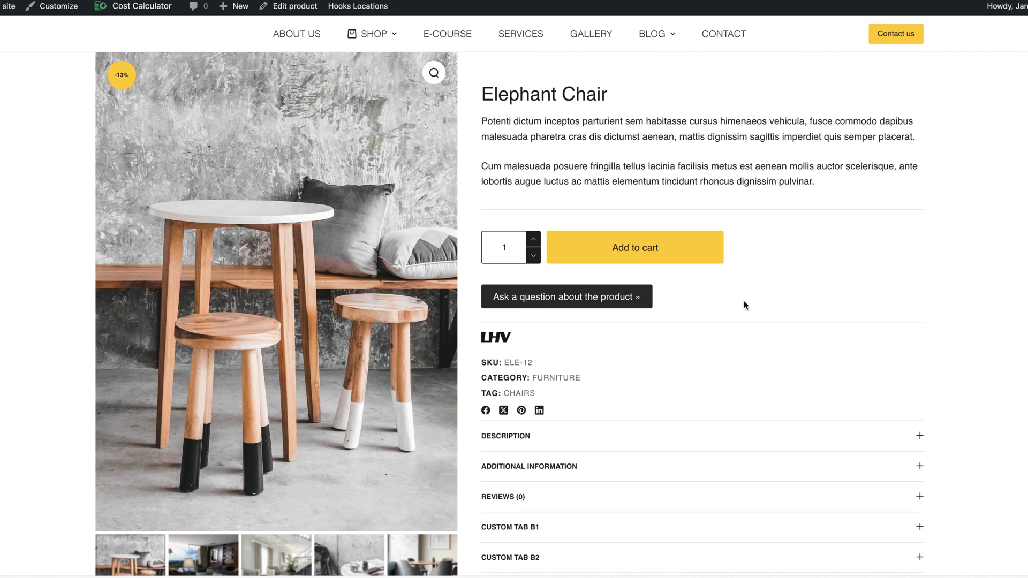
click(614, 309)
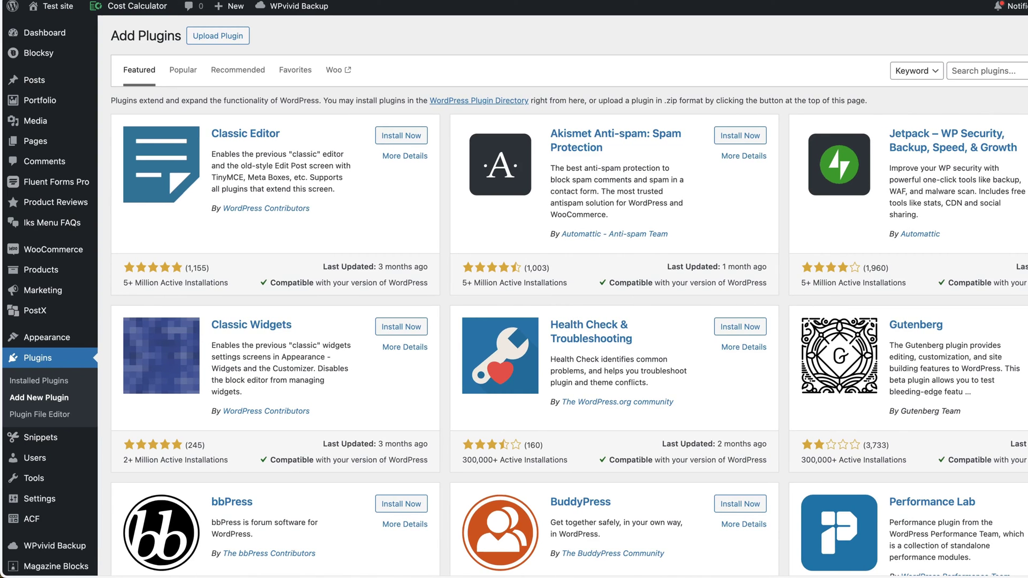
Search the plugin directory for 'code snippets' and confirm Code Snippets is already active.
click(995, 67)
text(code snippets)
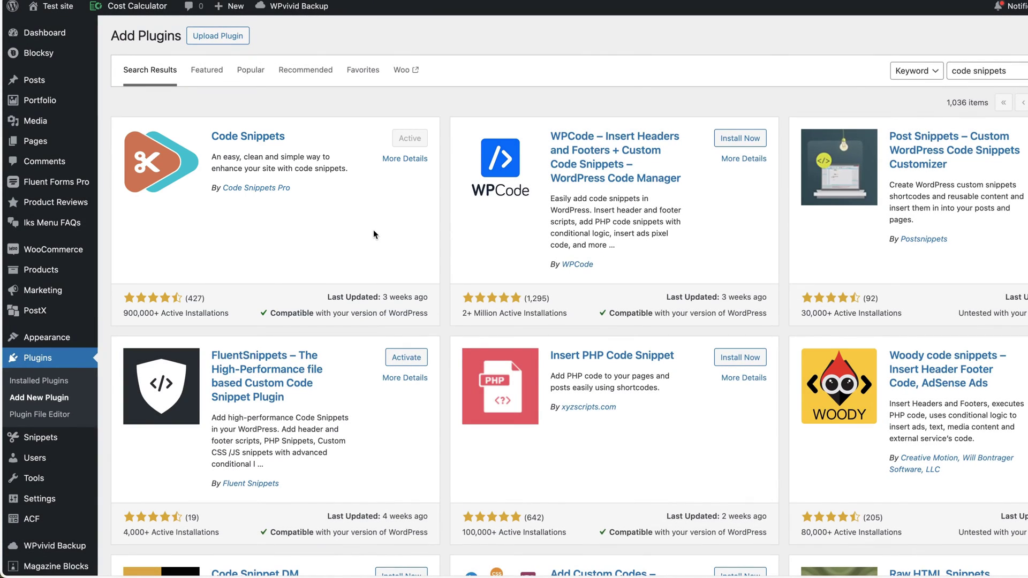
scroll(373, 231, down, 2)
scroll(374, 230, down, 2)
mouse_move(39, 358)
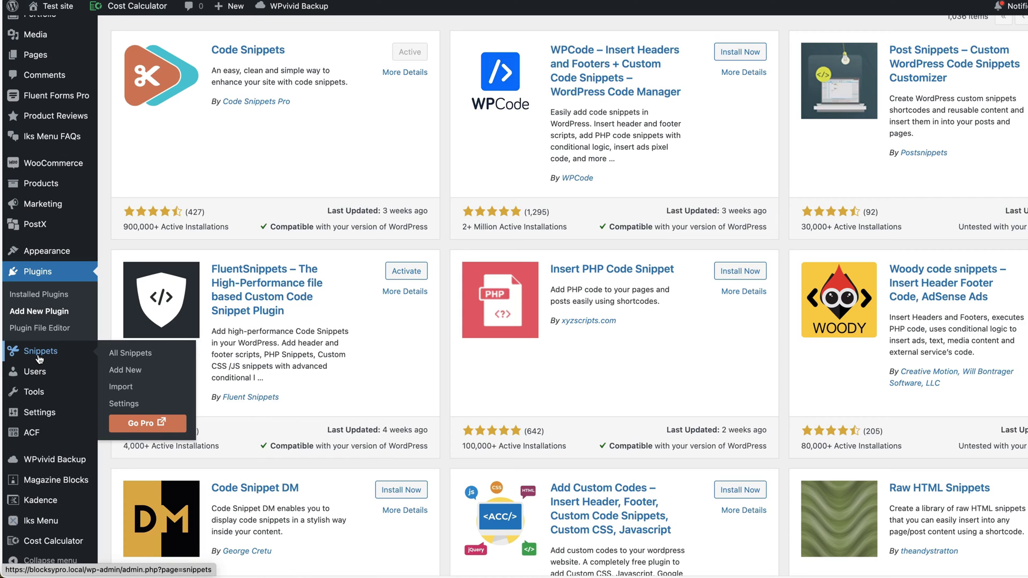
Create a new snippet titled 'Contact form on single product page' containing the pasted enquiry form PHP code.
click(128, 369)
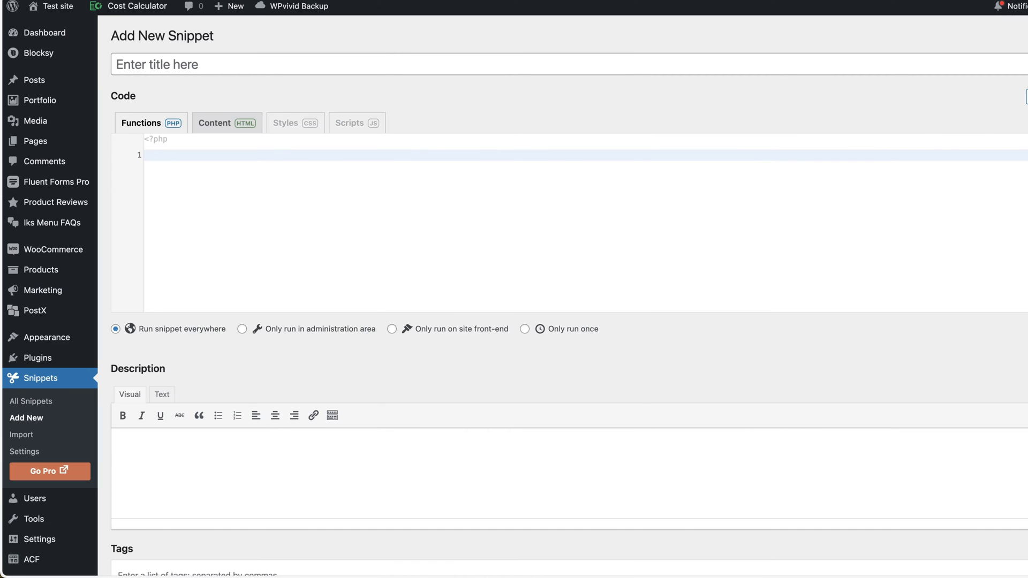
click(348, 76)
text(Contact form on single product page)
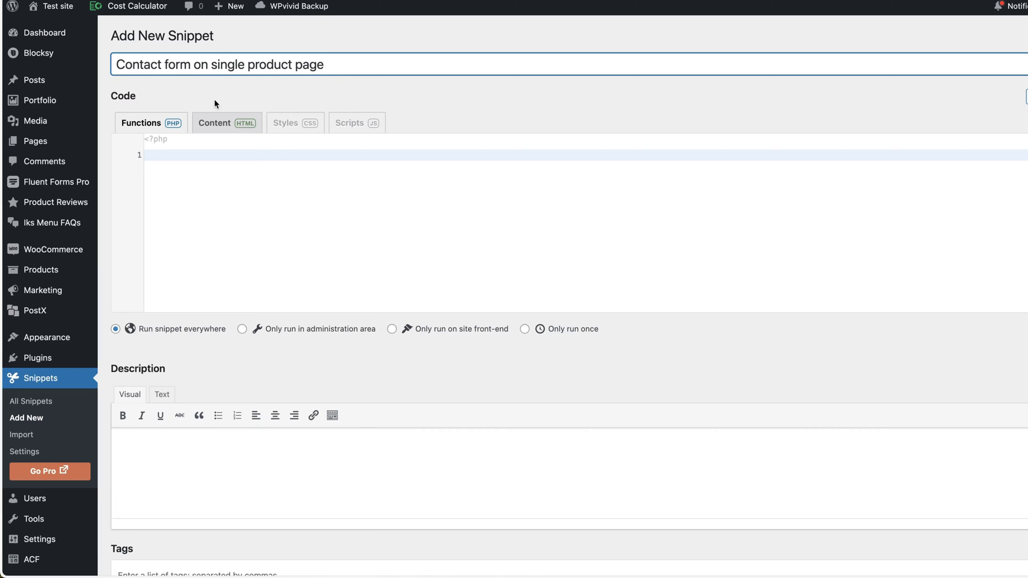
click(342, 161)
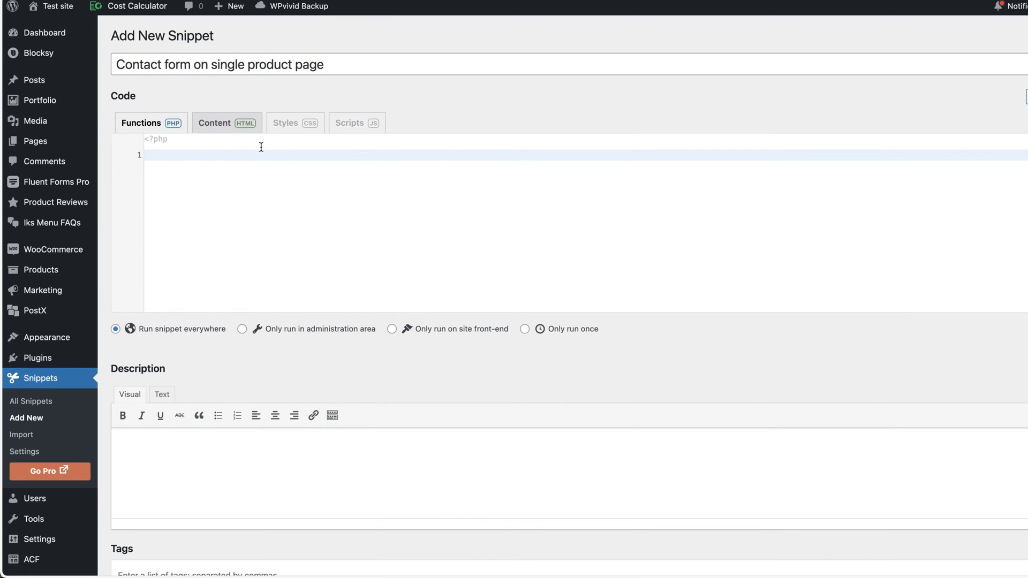
text(// Adds a enquiry form on your Woocommerce Single product page  add_action( 'blocksy:woocommerce:product-single:add_to_cart:after', 'enquiry_form', 30 ); function enquiry_form() { echo '<button type="submit" id="trigger_cf" class="button_calc">Ask a question about the product »</button>'; echo '<div id="product_inq" style="display:none">'; echo do_shortcode('[fluentform id="1"]'); echo '</div>'; }  add_action( 'blocksy:woocommerce:product-single:add_to_cart:after', 'enquiry_form_1', 40); function enquiry_form_1() {   ?>     <script type="text/javascript">         jQuery('#trigger_cf').on('click', function(){         if ( jQuery(this).text() == 'Ask a question about the product »' ) {                     jQuery('#product_inq').css("display","block");             jQuery("#trigger_cf").html('Close');         } else {             jQuery('#product_inq').hide();             jQuery("#trigger_cf").html('Ask a question about the product »');         }         });     </script>     <?php })
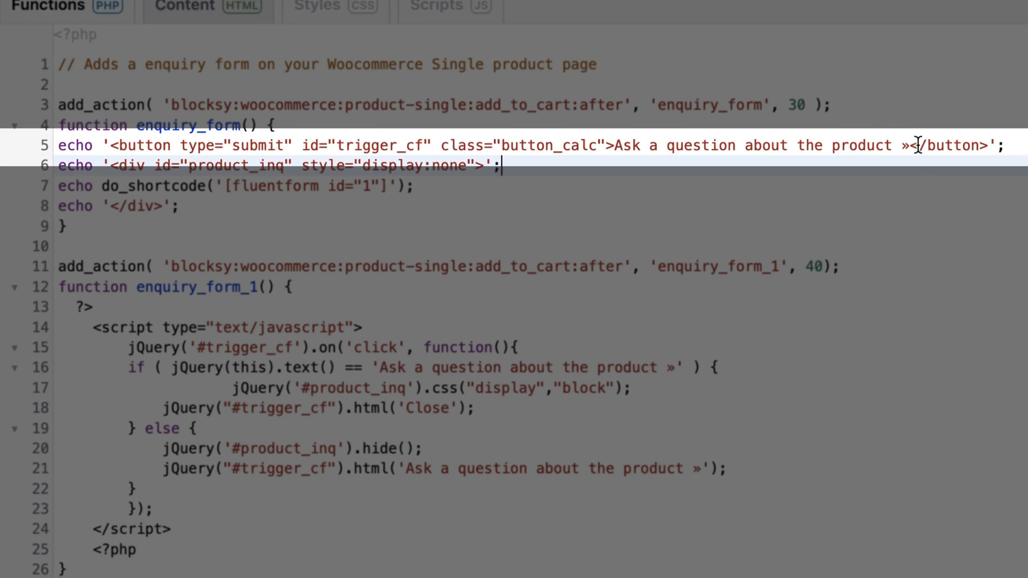
Review the snippet's button label lines and the fluentform shortcode on line 7.
drag(894, 145, 617, 144)
click(820, 200)
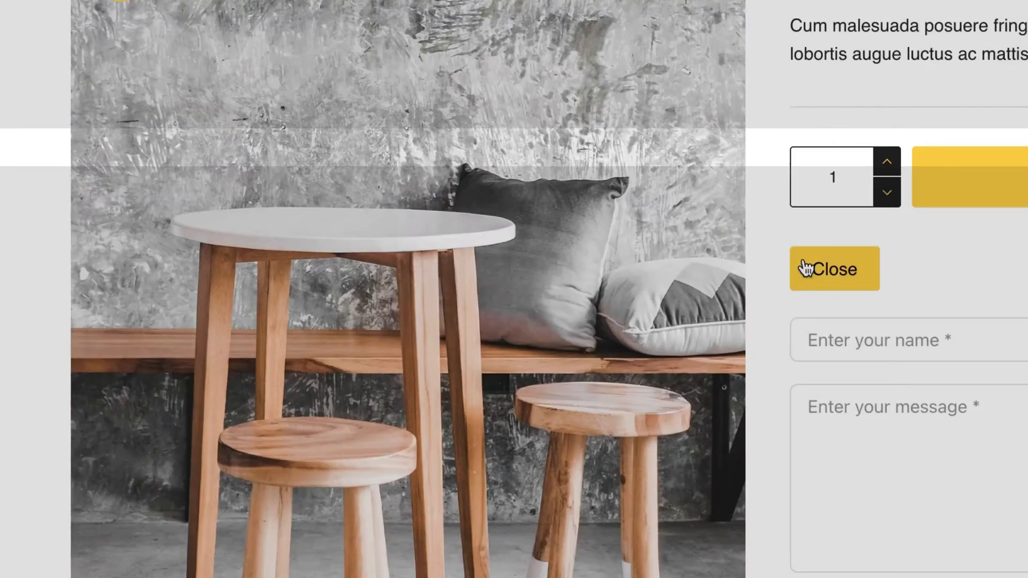
click(806, 269)
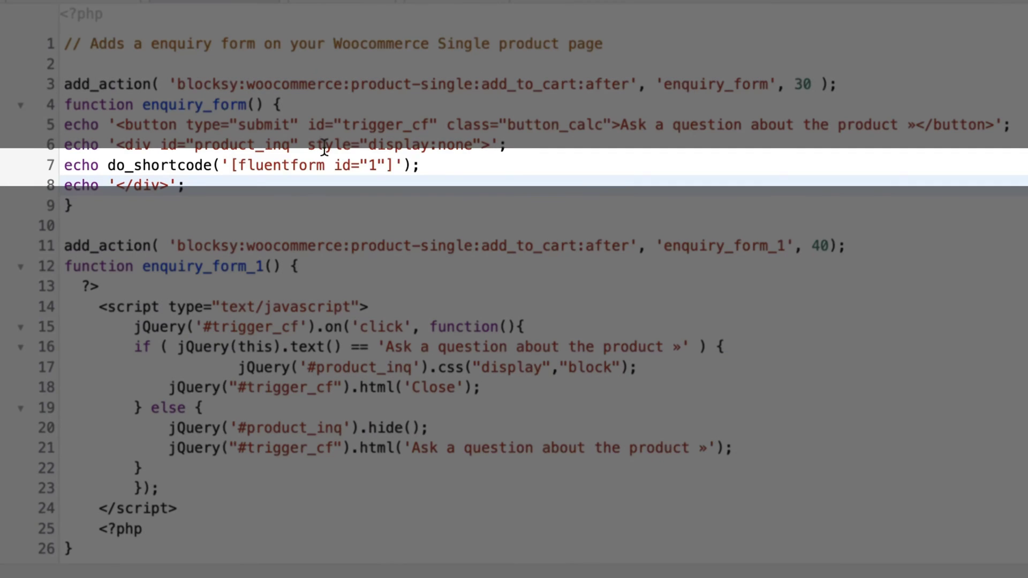
drag(393, 166, 229, 168)
click(527, 166)
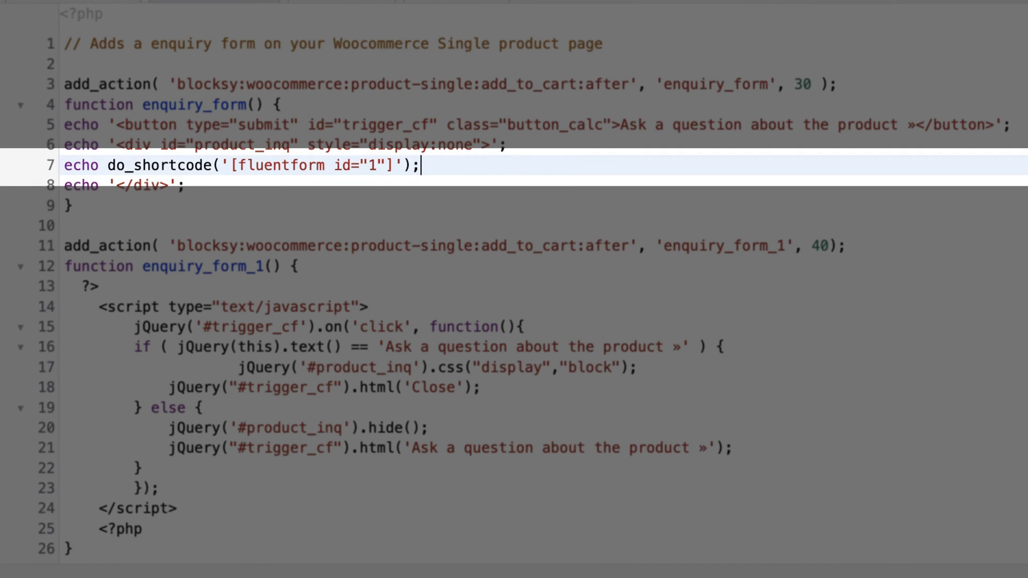
drag(395, 166, 240, 172)
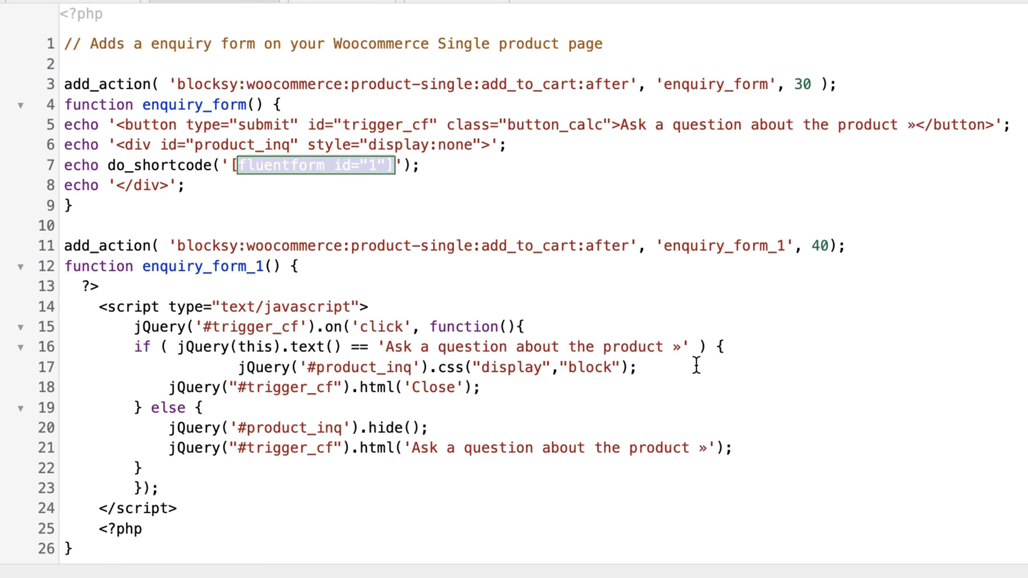
drag(917, 125, 636, 126)
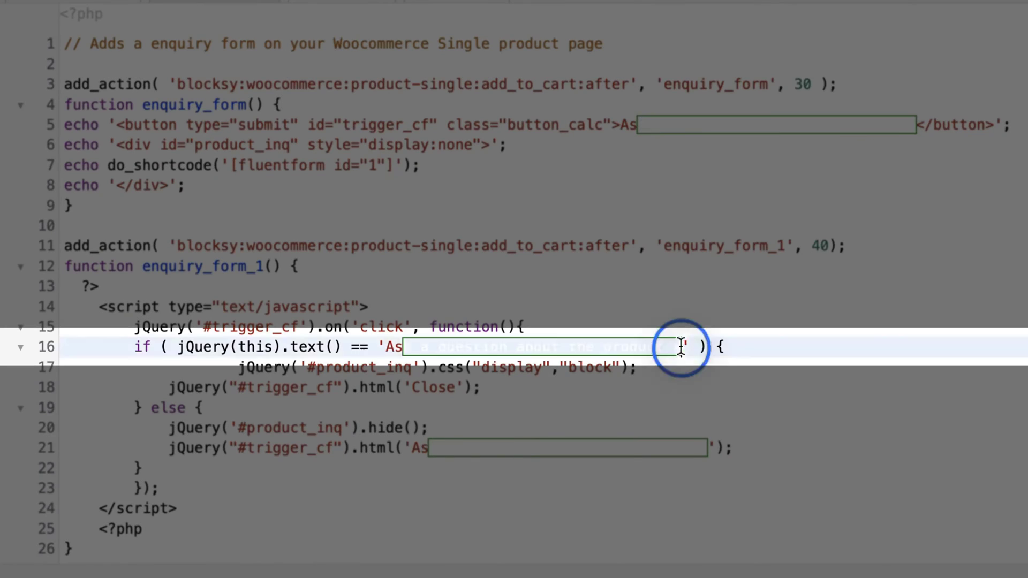
click(739, 428)
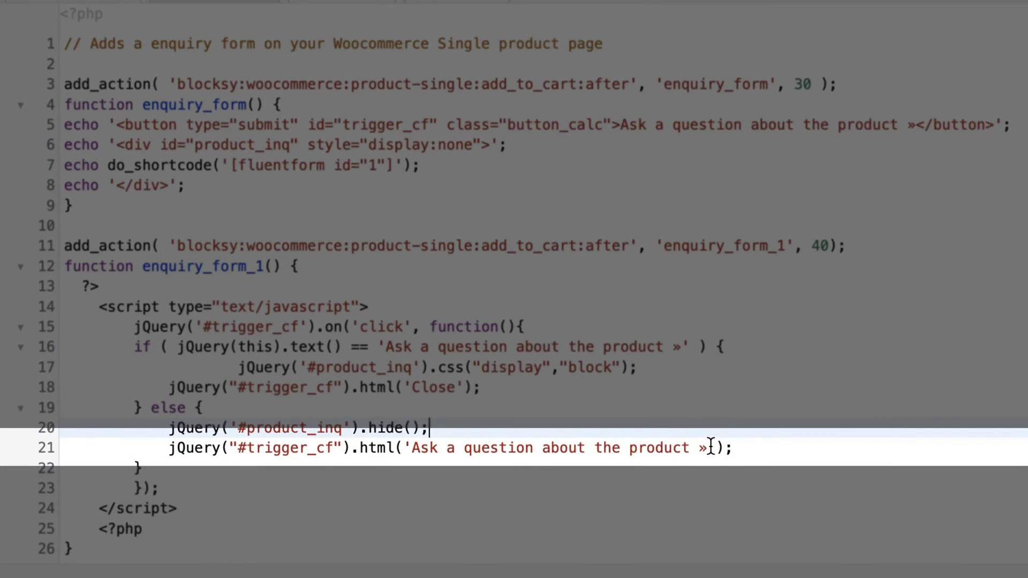
drag(711, 446, 411, 448)
click(991, 427)
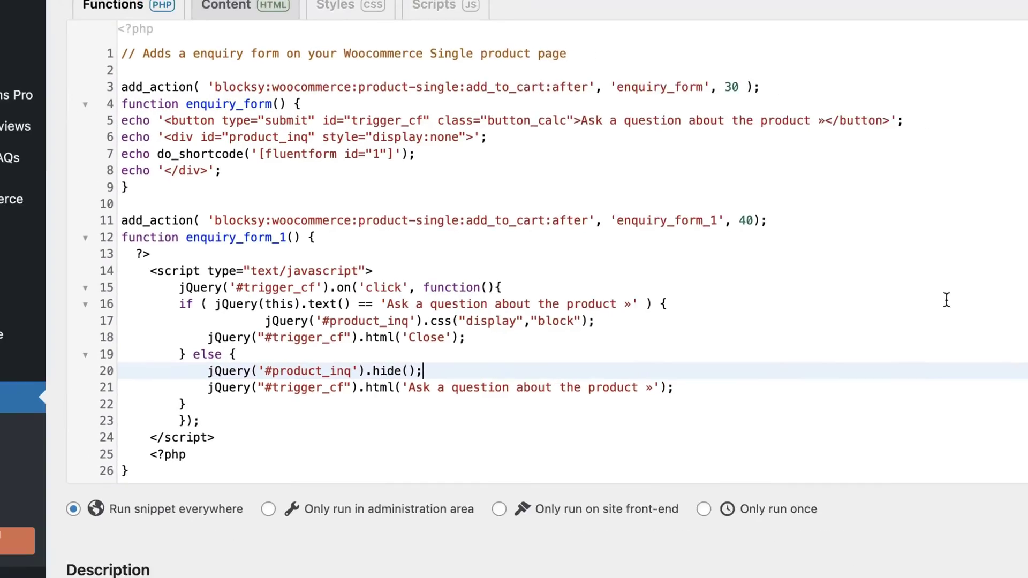
Set the snippet to run only on the site front-end, then save and activate it.
scroll(946, 300, down, 5)
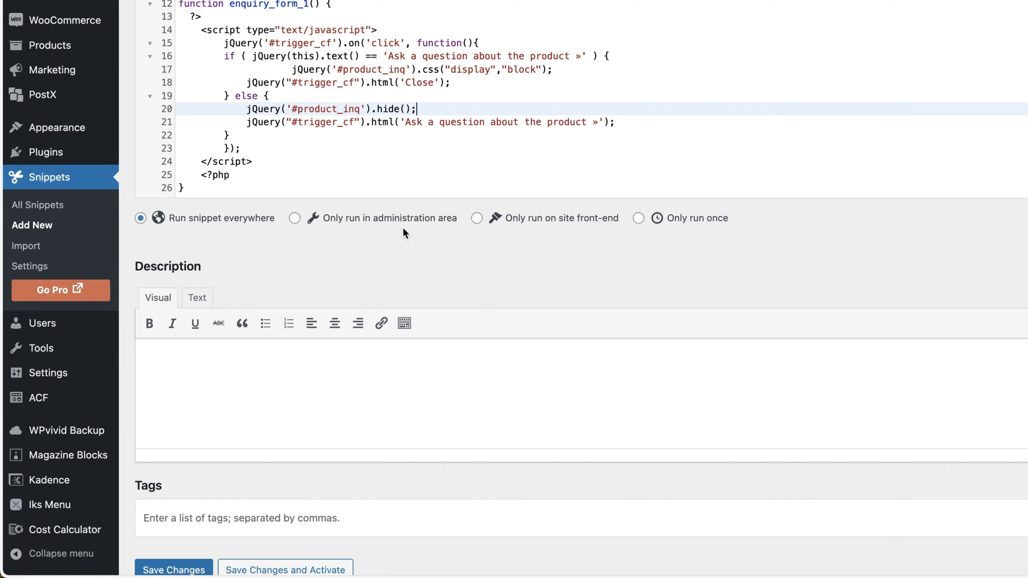
click(541, 220)
scroll(411, 454, down, 1)
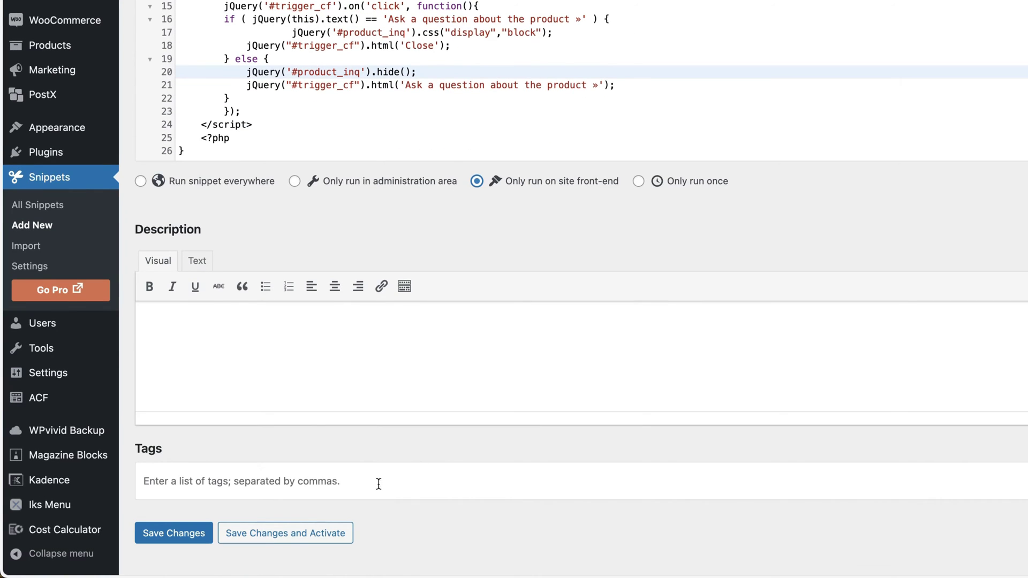
click(282, 532)
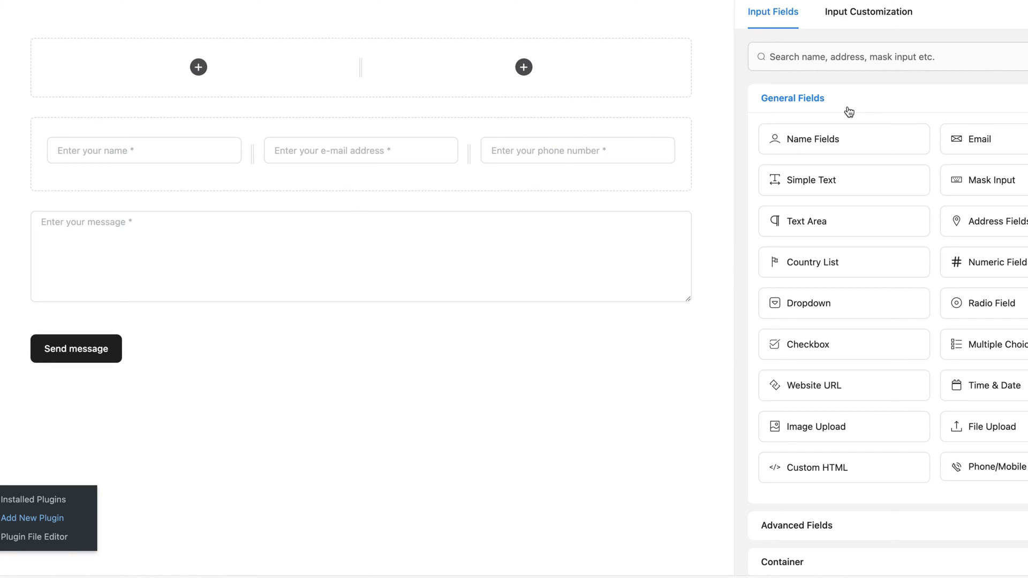
Add a hidden field labelled 'Product title' defaulting to the Embedded Post/Page Title.
click(941, 524)
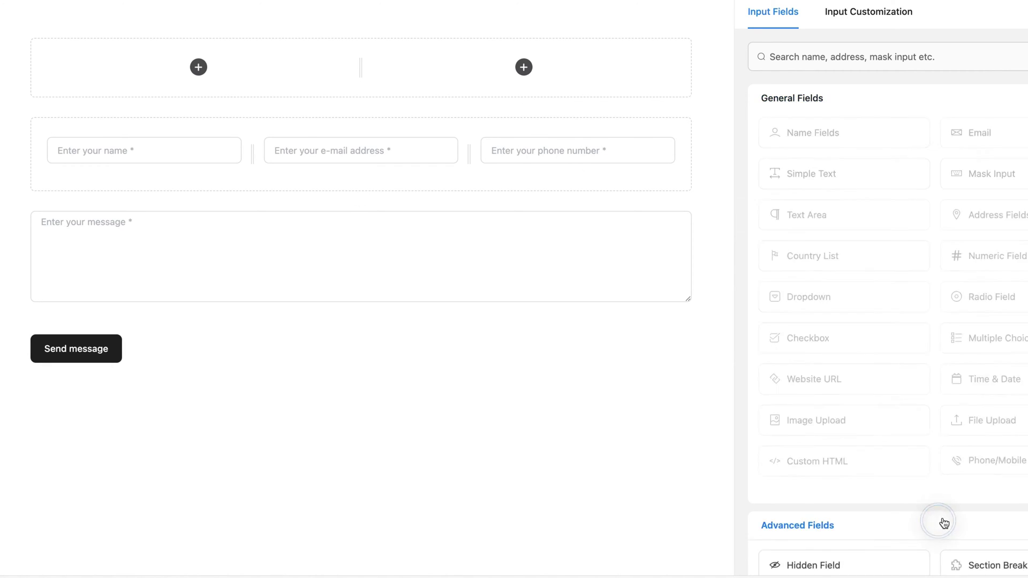
drag(827, 87, 257, 66)
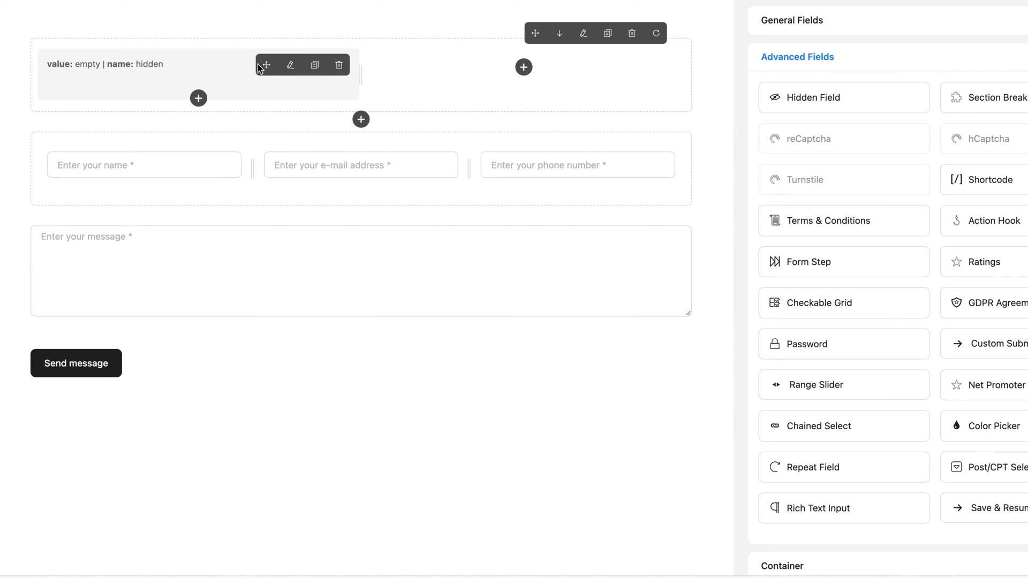
click(290, 64)
click(863, 106)
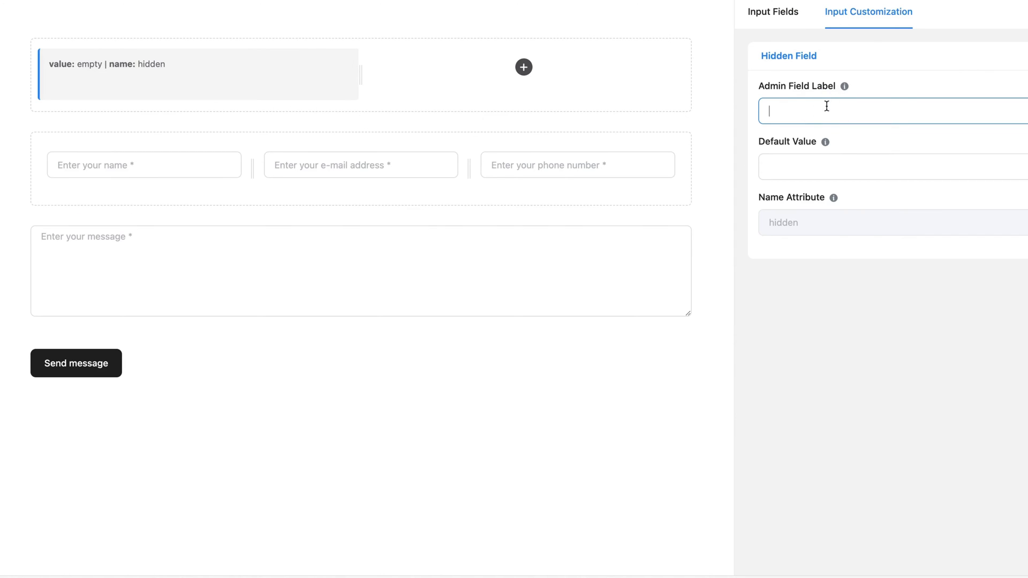
text(Product title)
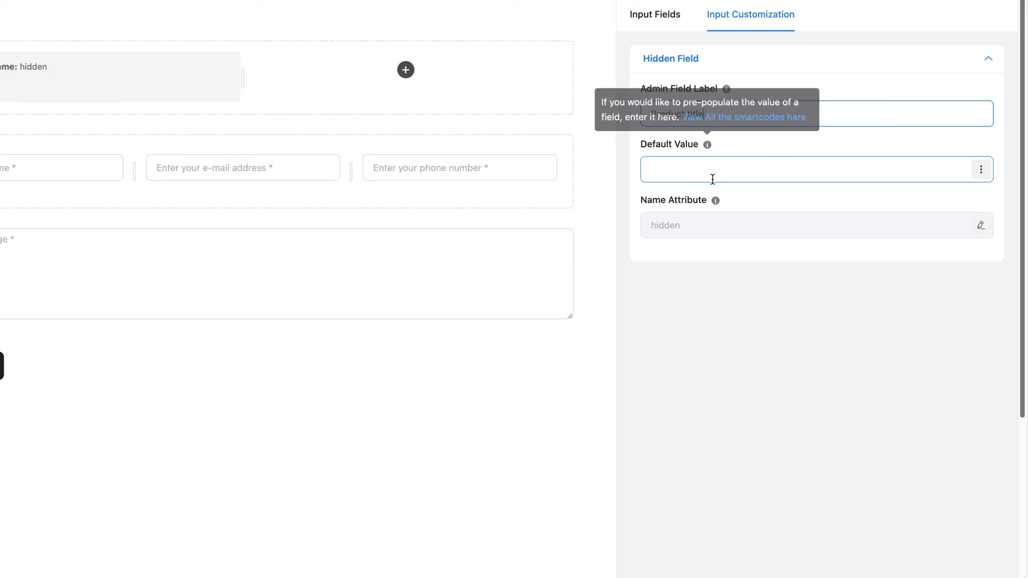
click(846, 169)
click(1016, 215)
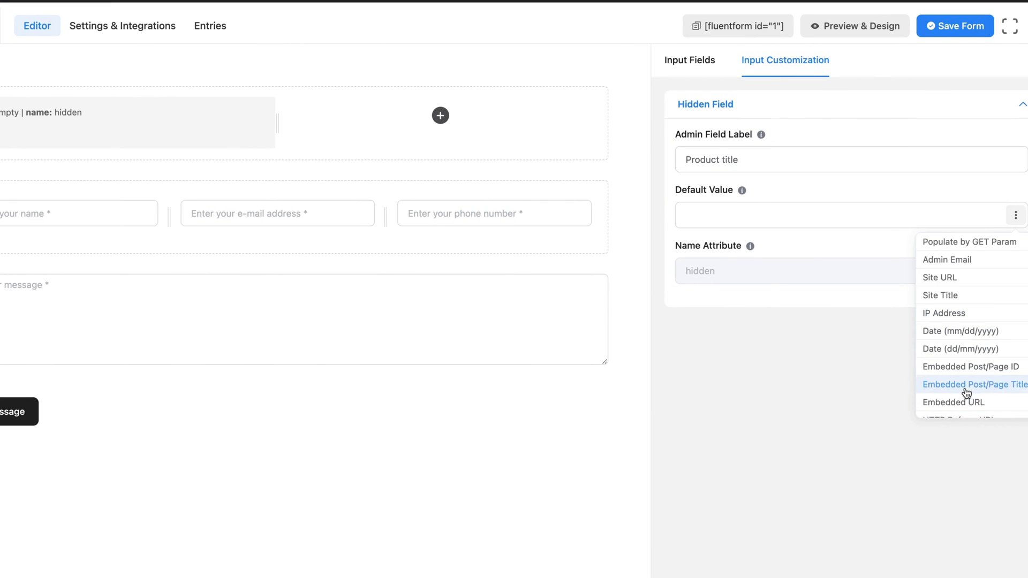
click(993, 384)
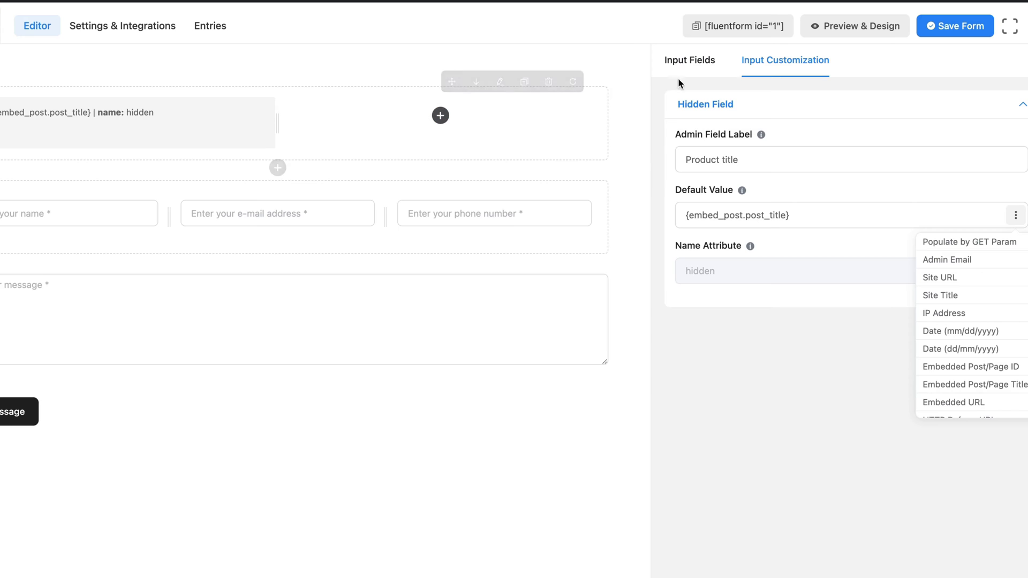
Add a second hidden field labelled 'URL' defaulting to the Embedded URL, and save the form.
click(691, 60)
drag(717, 223, 459, 121)
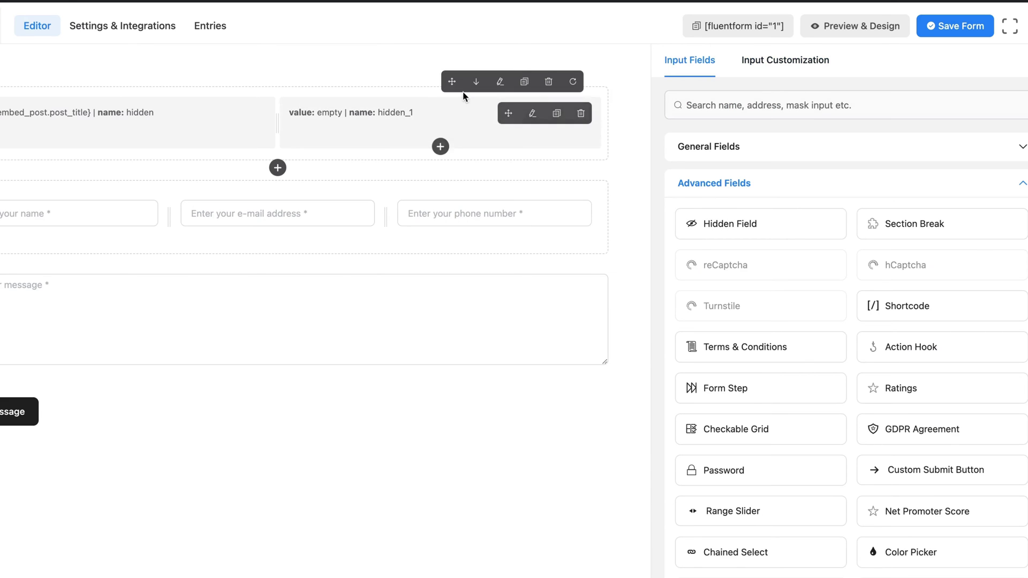
click(533, 113)
click(744, 158)
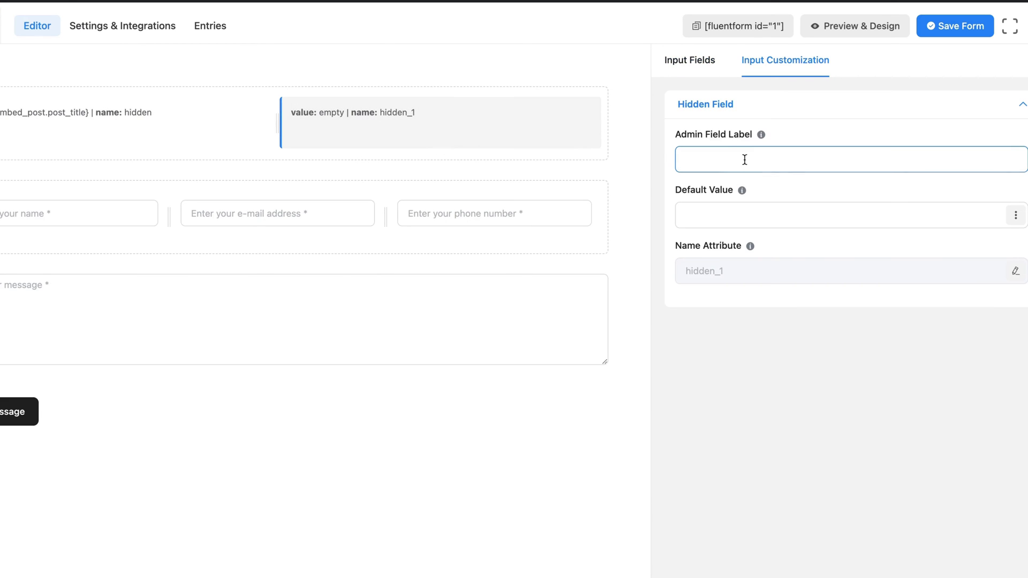
text(URL)
click(1016, 215)
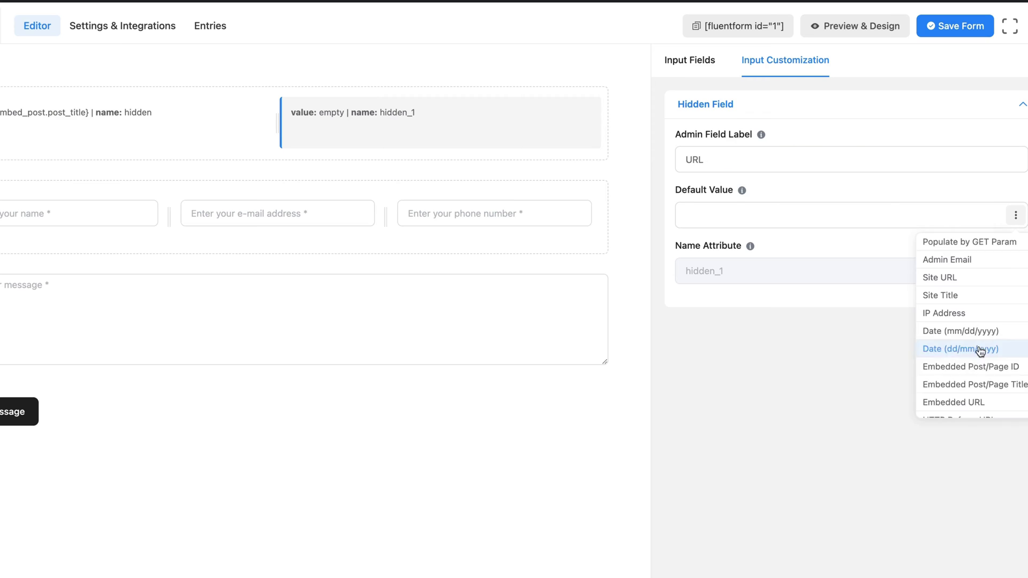
click(942, 404)
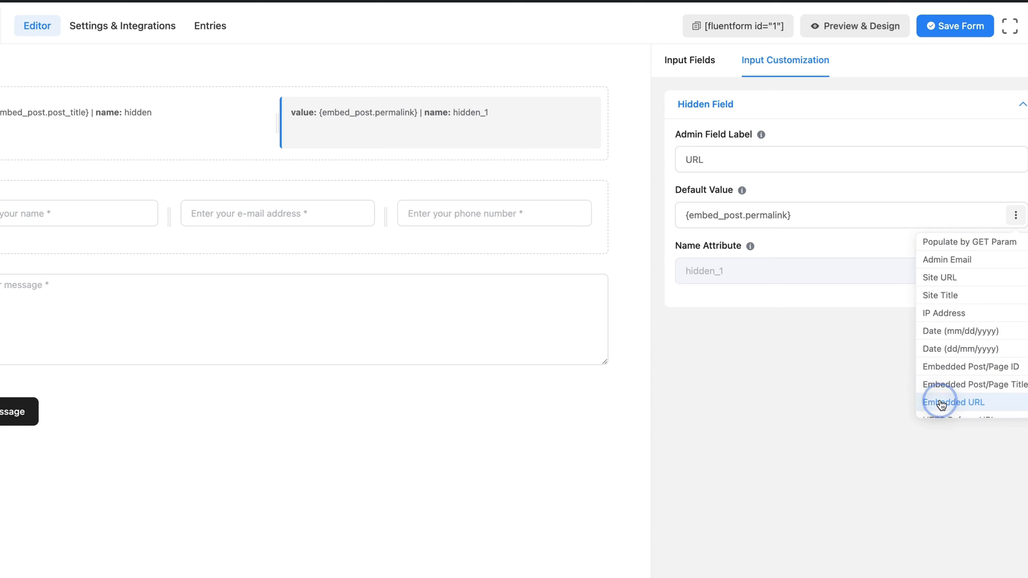
click(951, 26)
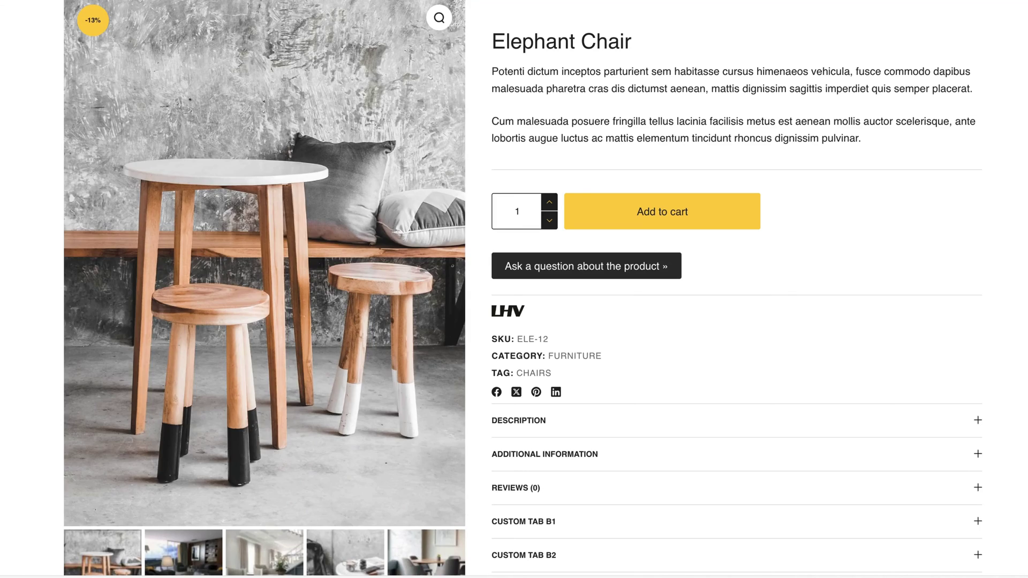
Submit a test enquiry with a phone number and message 'Test', then check the emailed product title.
click(647, 259)
text(3434343)
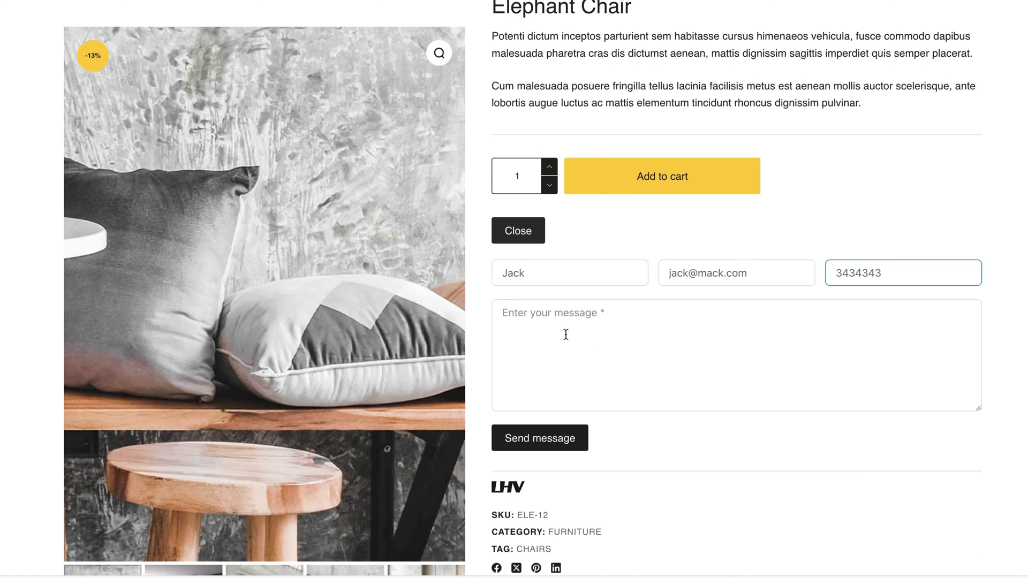
click(583, 320)
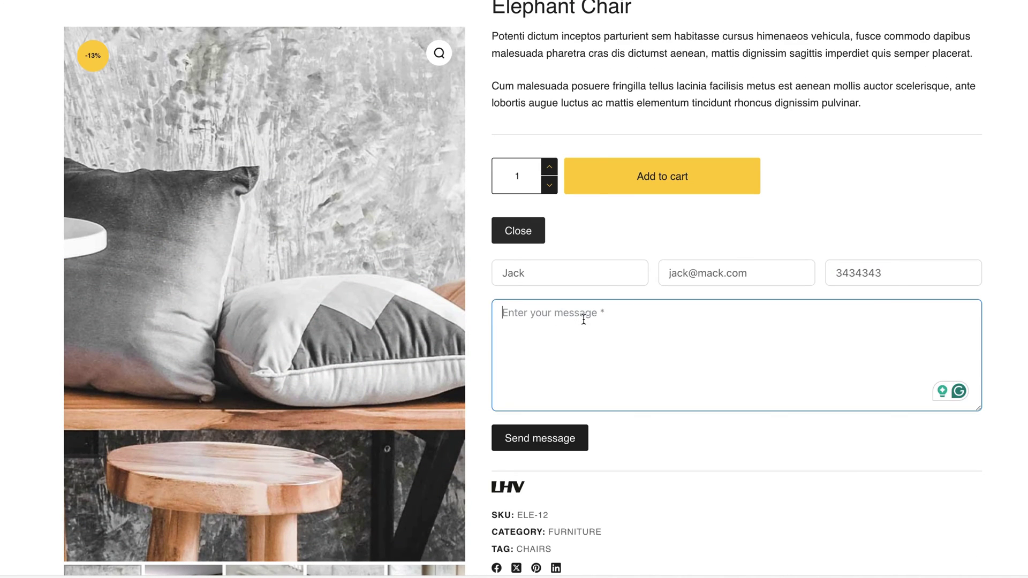
text(Test)
click(532, 444)
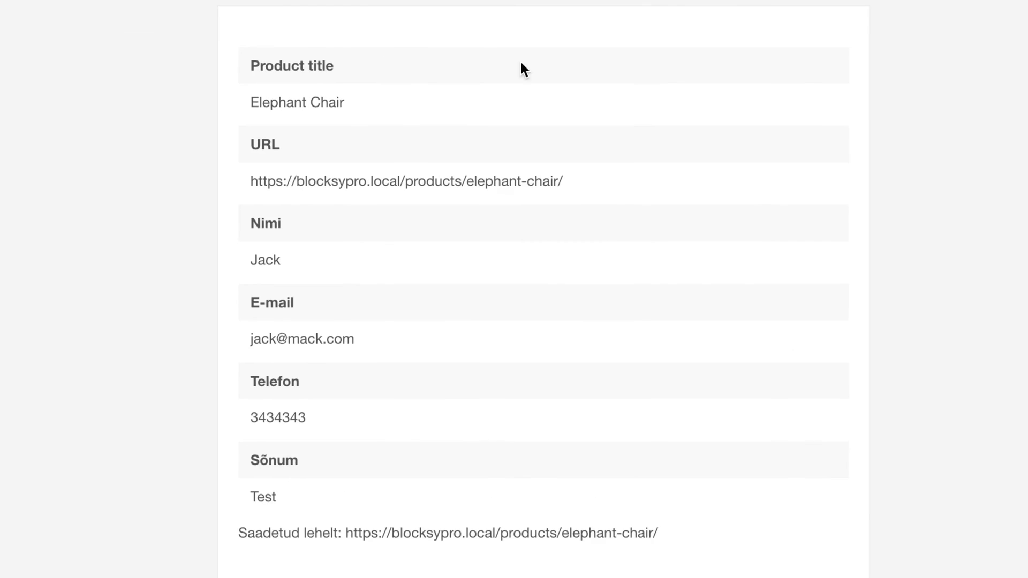
scroll(520, 60, down, 2)
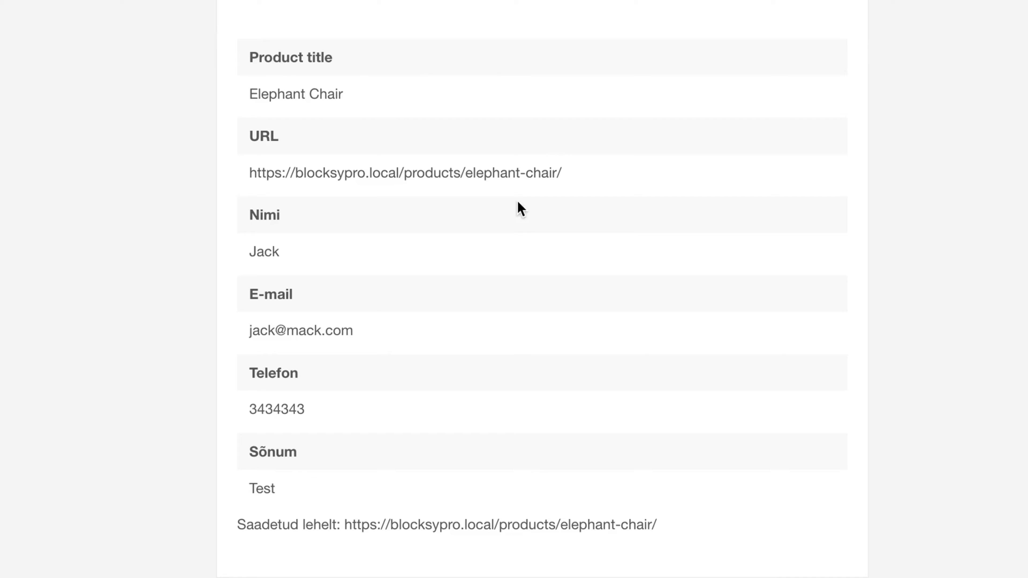
drag(343, 94, 269, 92)
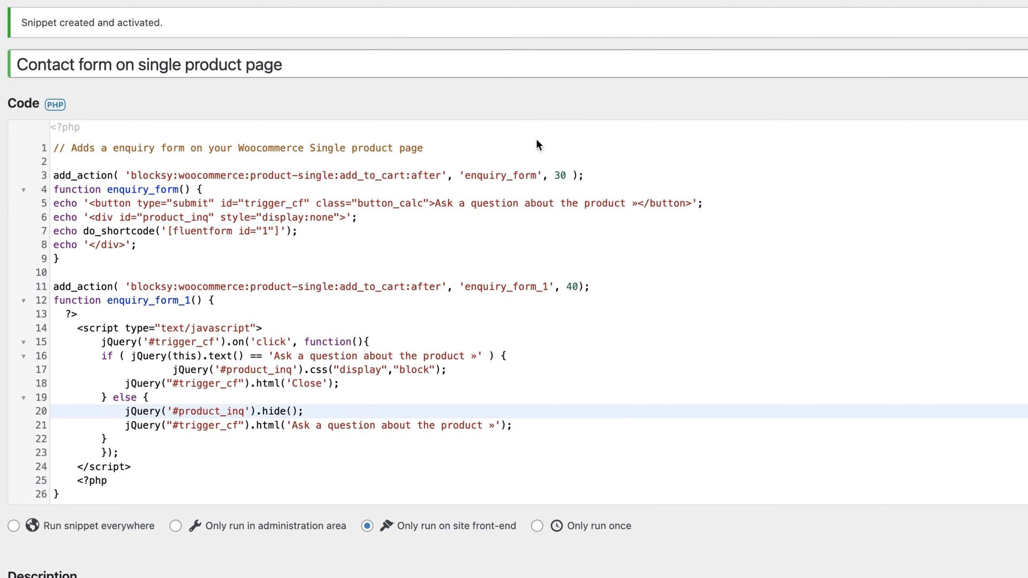
Change the button label on lines 5, 16 and 21 to 'Calculate the renovation cost'.
drag(625, 203, 435, 204)
text(Calculate the renovation cost)
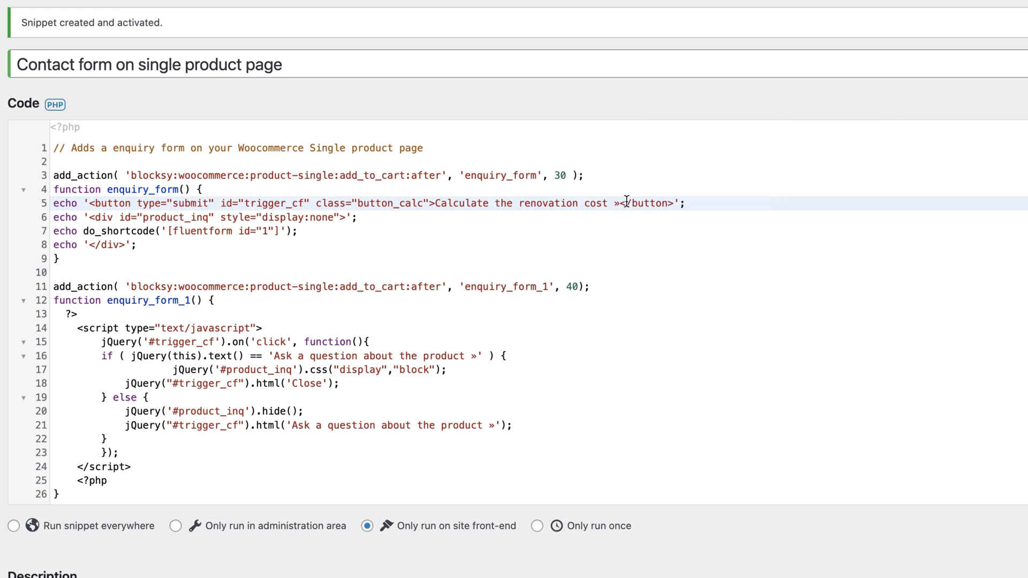
drag(627, 203, 435, 204)
key(ctrl+c)
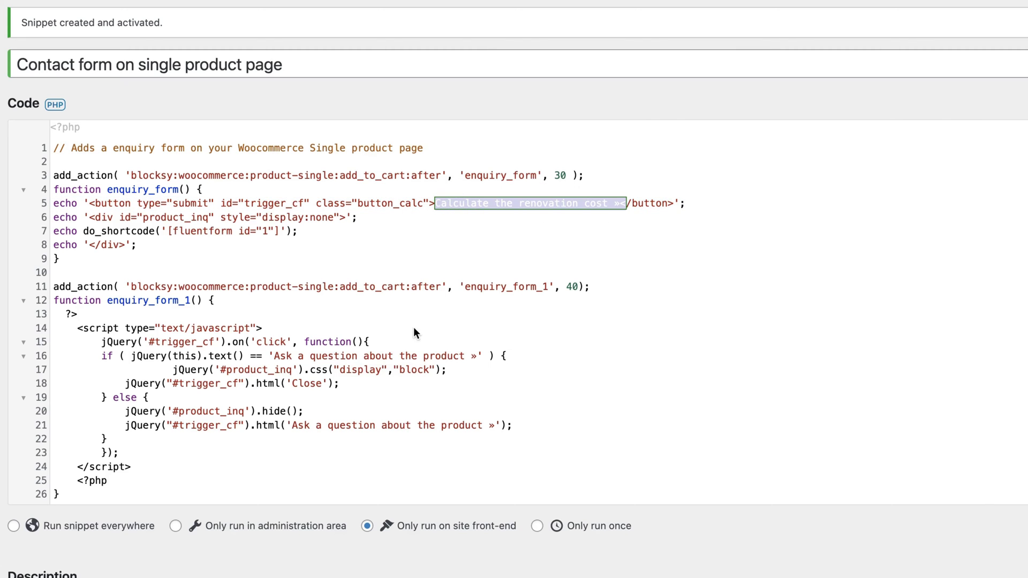
drag(479, 356, 275, 356)
key(ctrl+v)
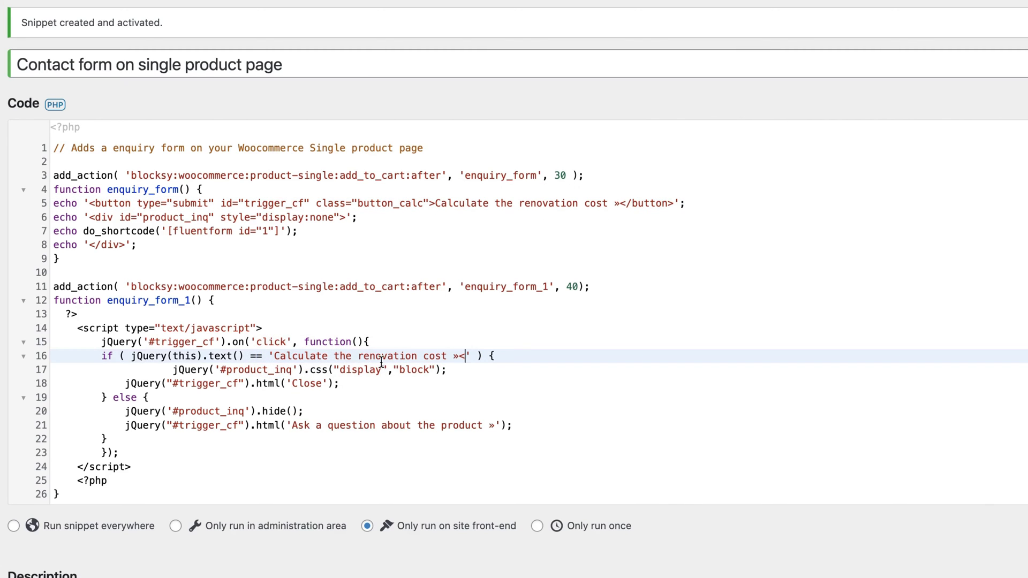
drag(493, 426, 288, 428)
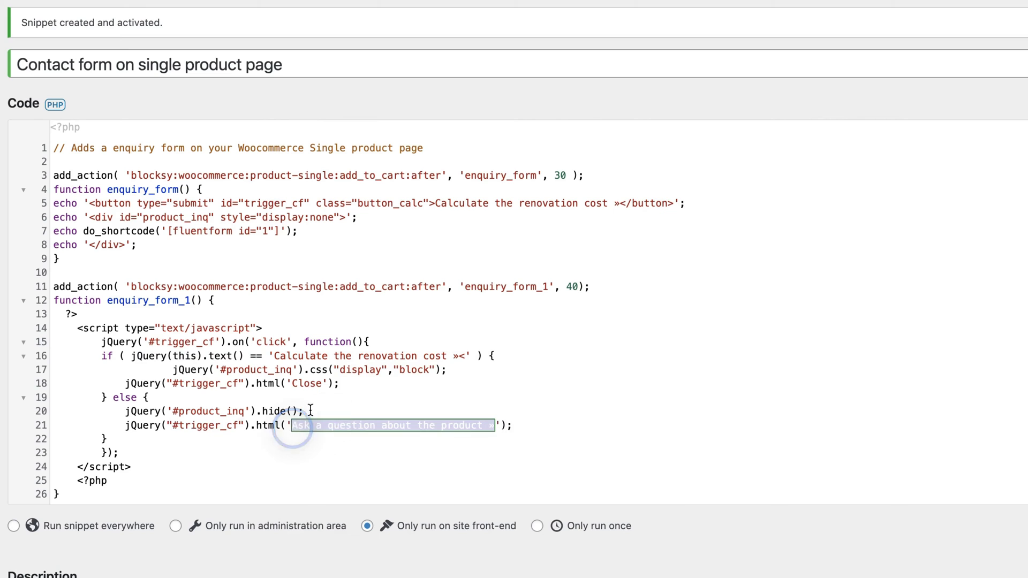
key(ctrl+v)
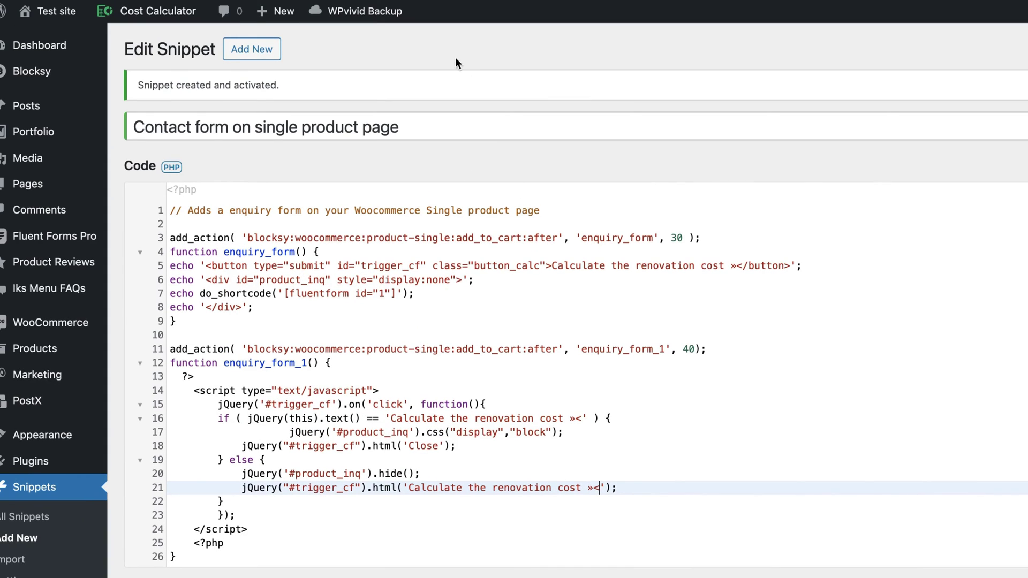
click(337, 0)
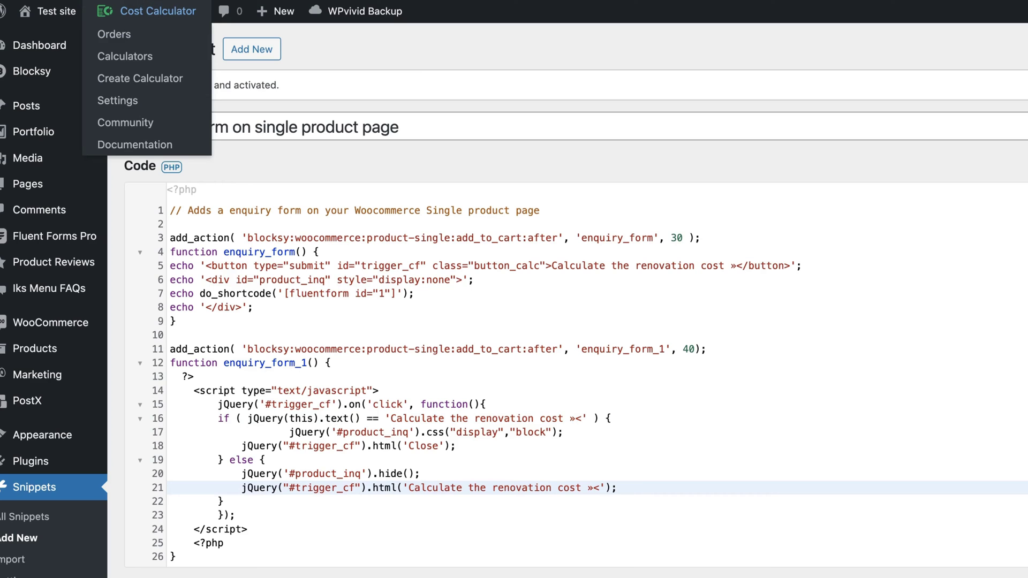
Scroll the Cost Calculator plugin page down to the PRO section and select its feature list.
click(155, 13)
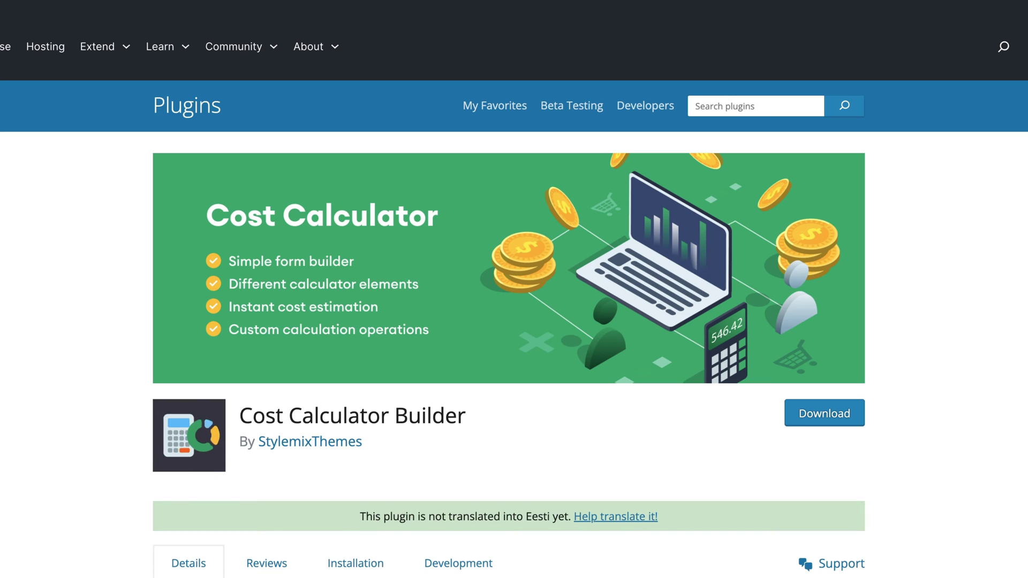
scroll(514, 300, down, 6)
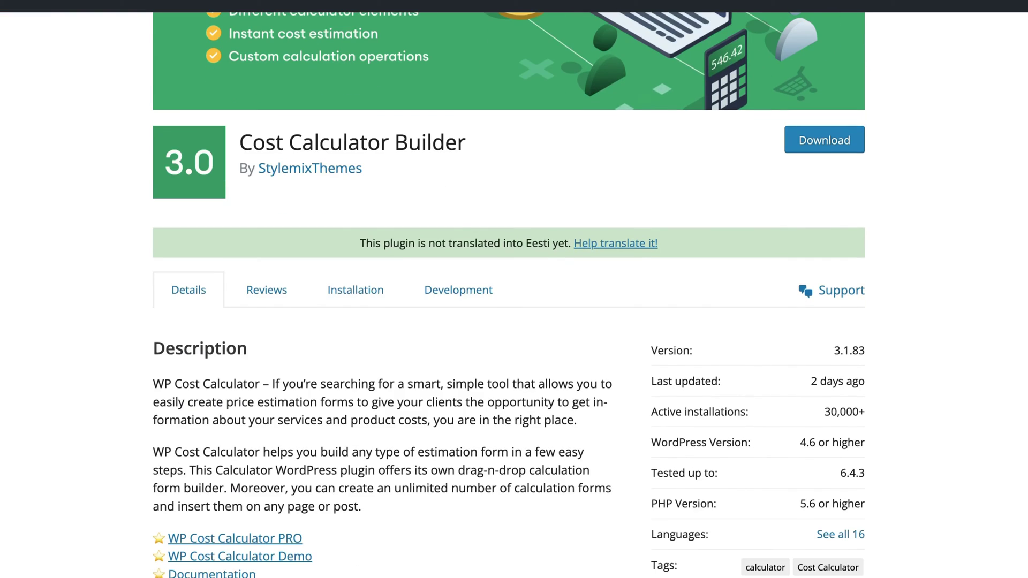
scroll(514, 299, down, 5)
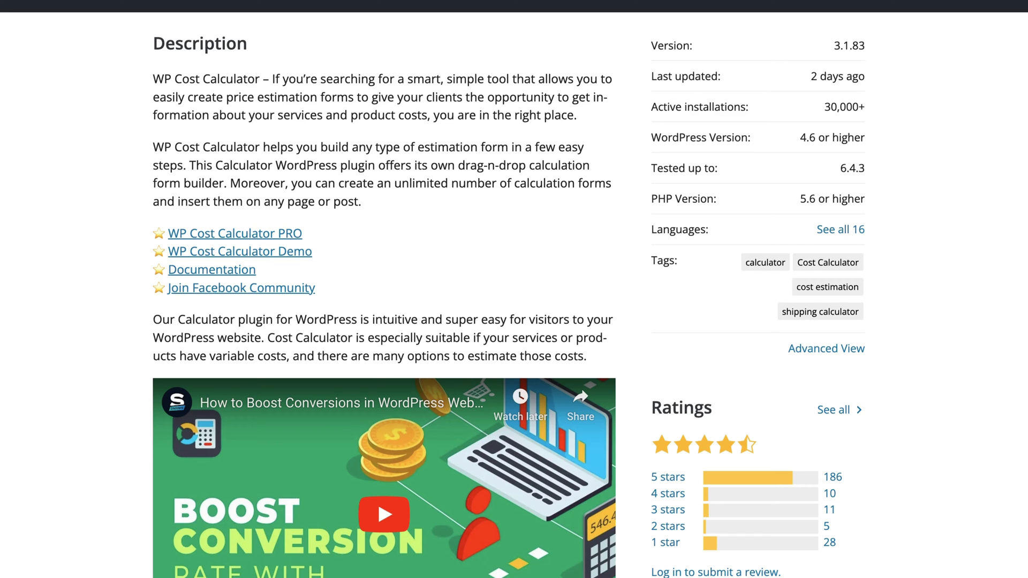
scroll(514, 300, down, 1)
scroll(514, 300, down, 5)
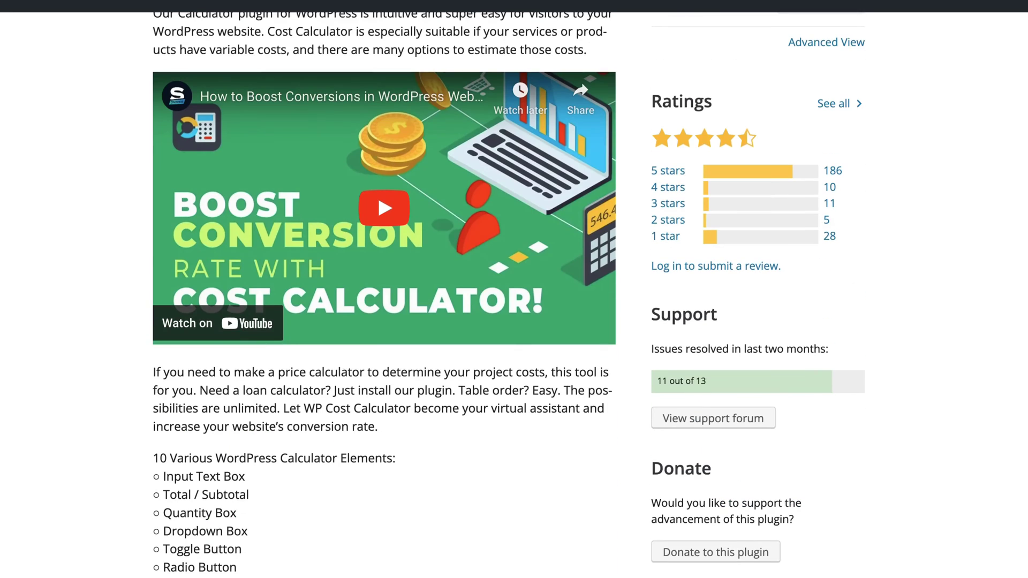
scroll(514, 300, down, 13)
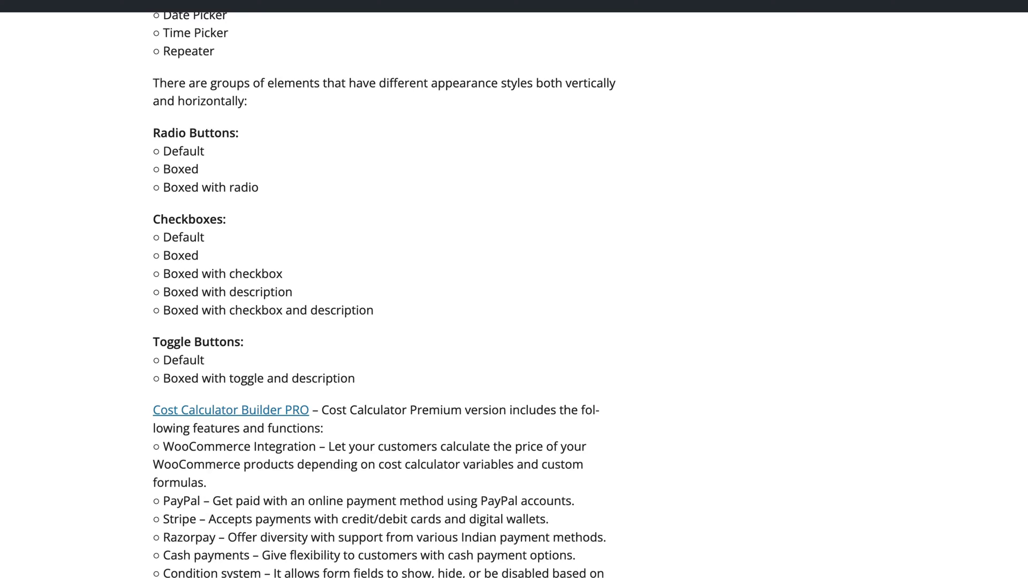
scroll(514, 300, down, 3)
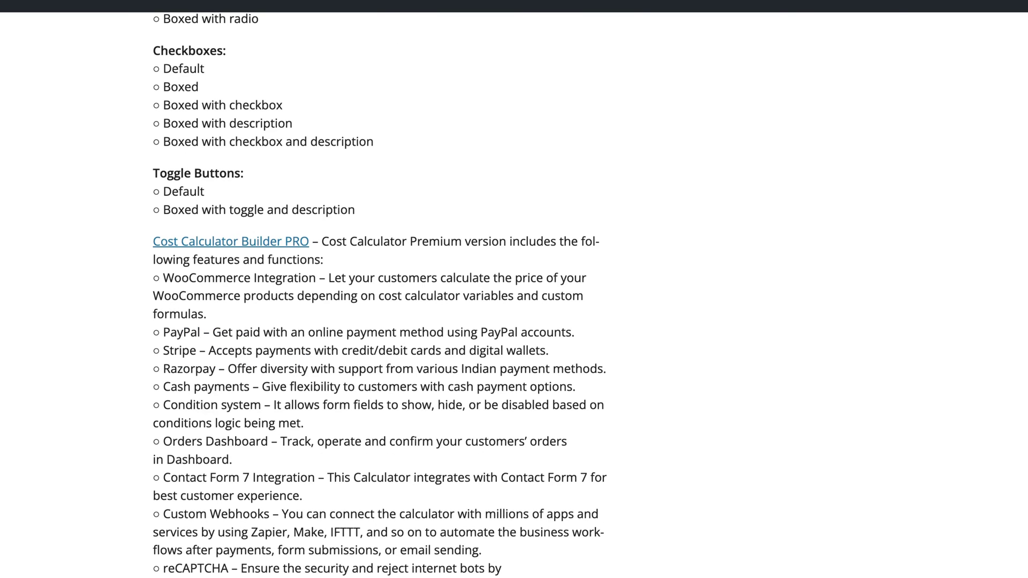
scroll(514, 300, down, 2)
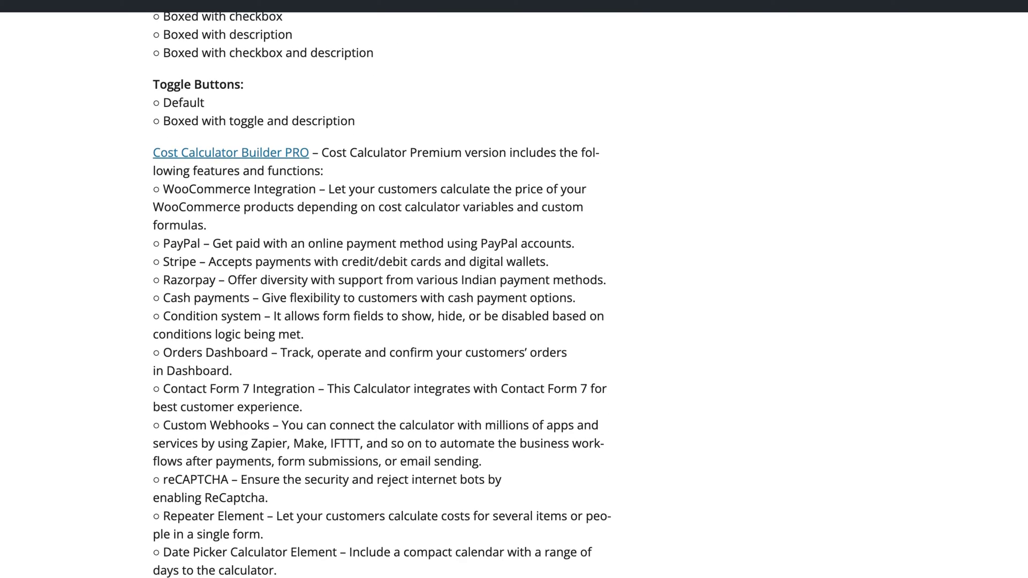
scroll(98, 132, down, 1)
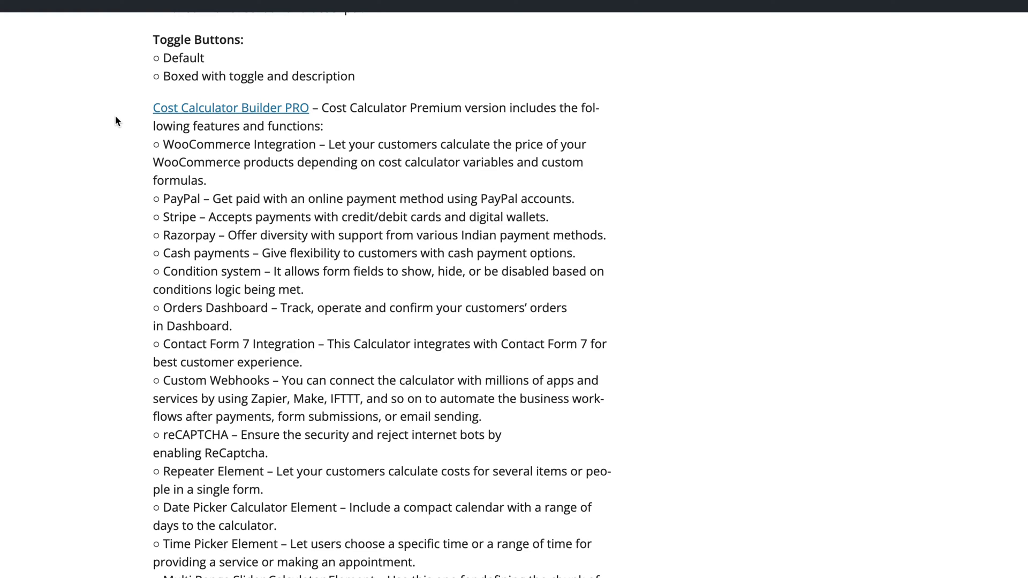
drag(150, 32, 959, 246)
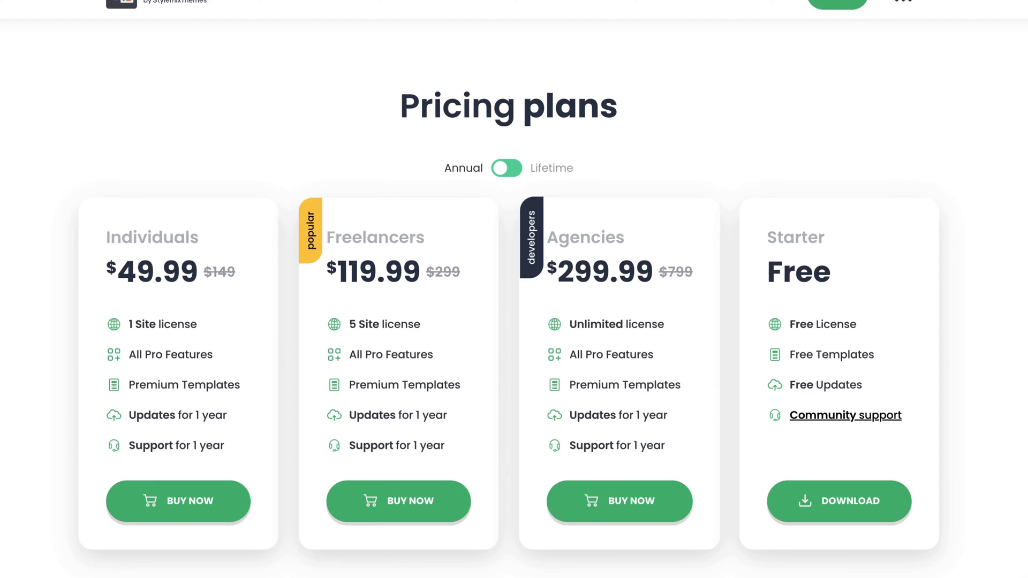
Scroll down to the Cost Calculator pricing plan cards.
scroll(37, 119, down, 1)
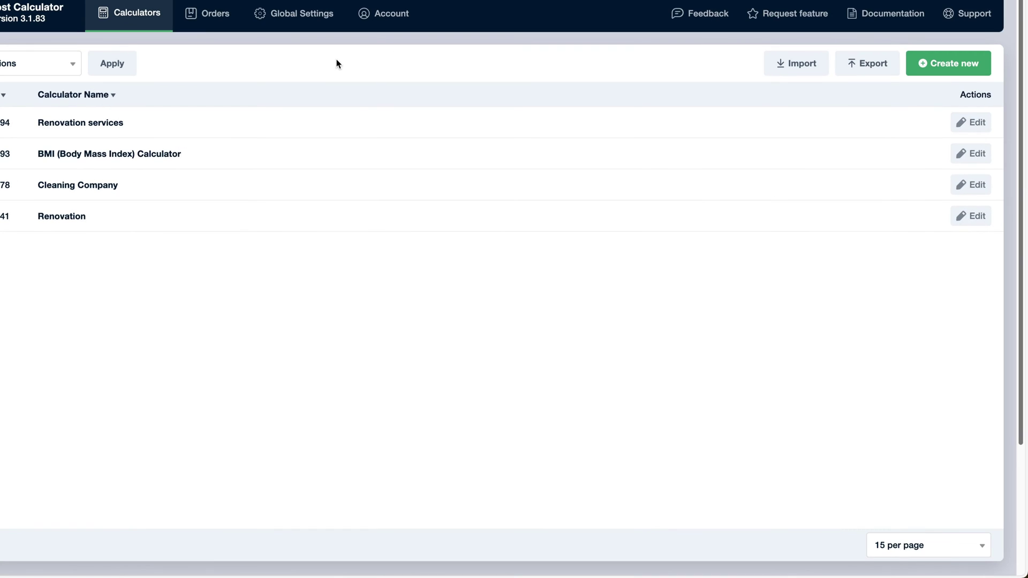
click(948, 62)
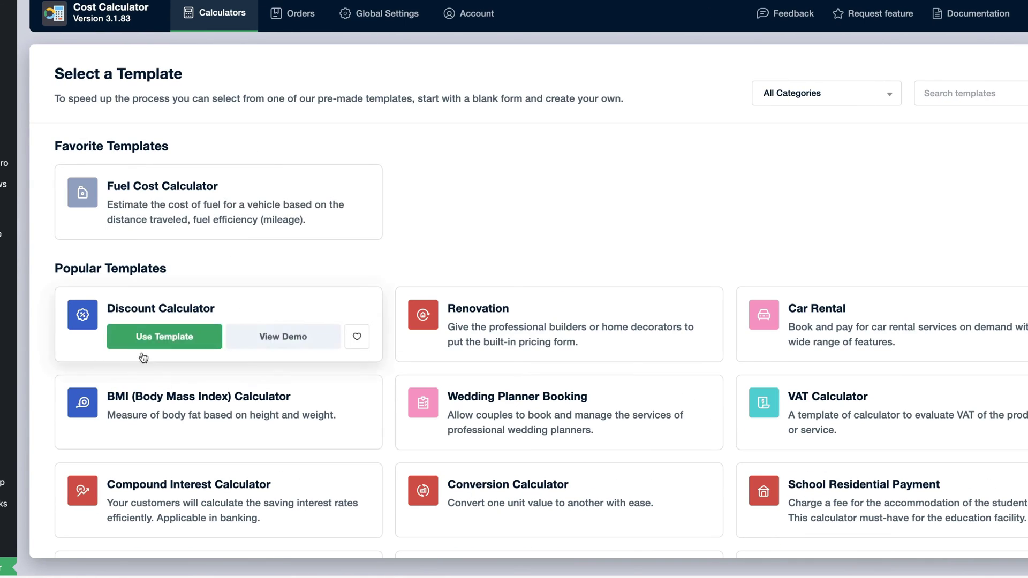
click(195, 223)
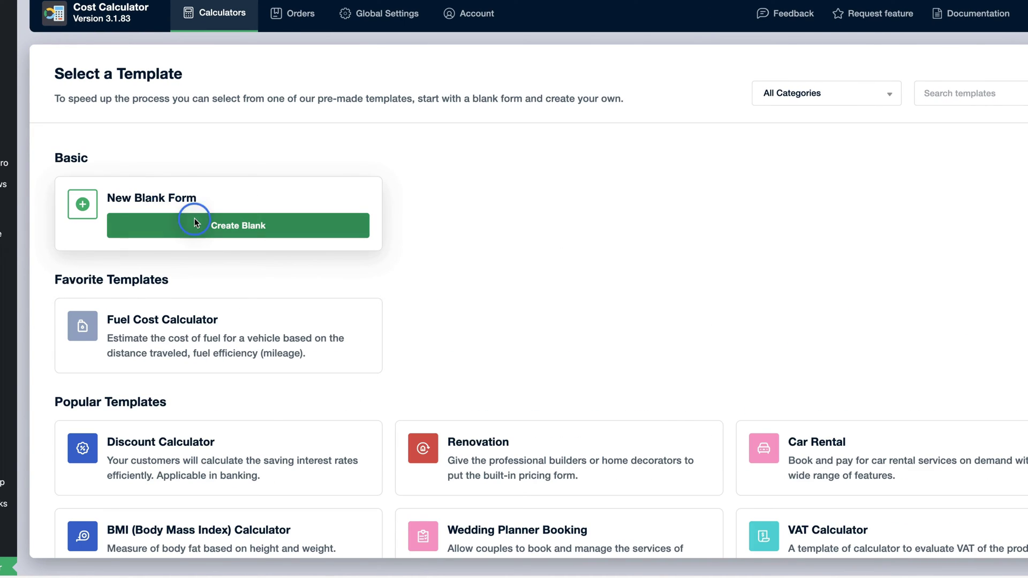
drag(67, 215, 292, 164)
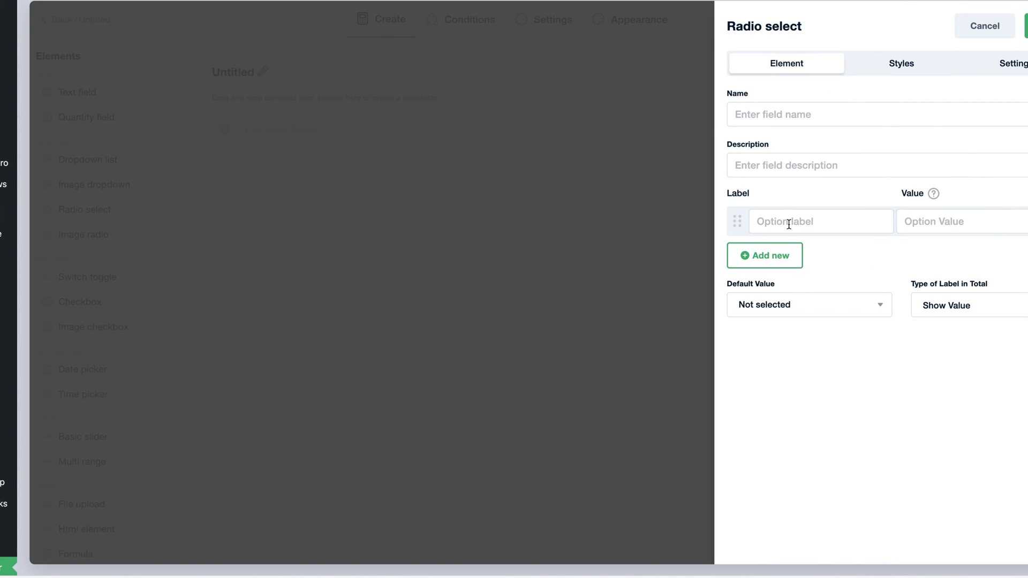
click(545, 376)
scroll(274, 287, down, 3)
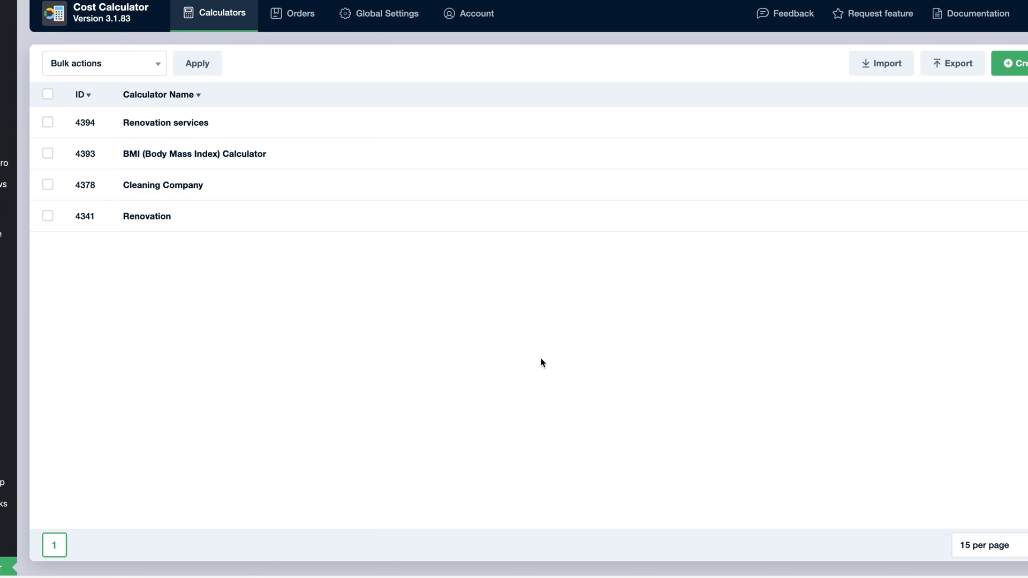
Copy the Renovation services calculator's manual-insert shortcode from its Embed options.
mouse_move(868, 122)
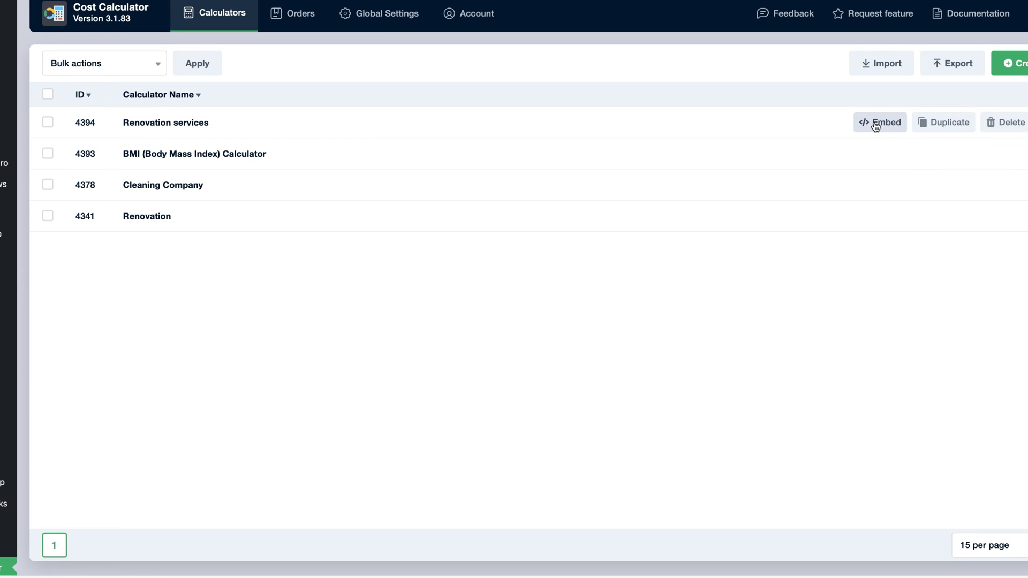
click(875, 124)
click(671, 253)
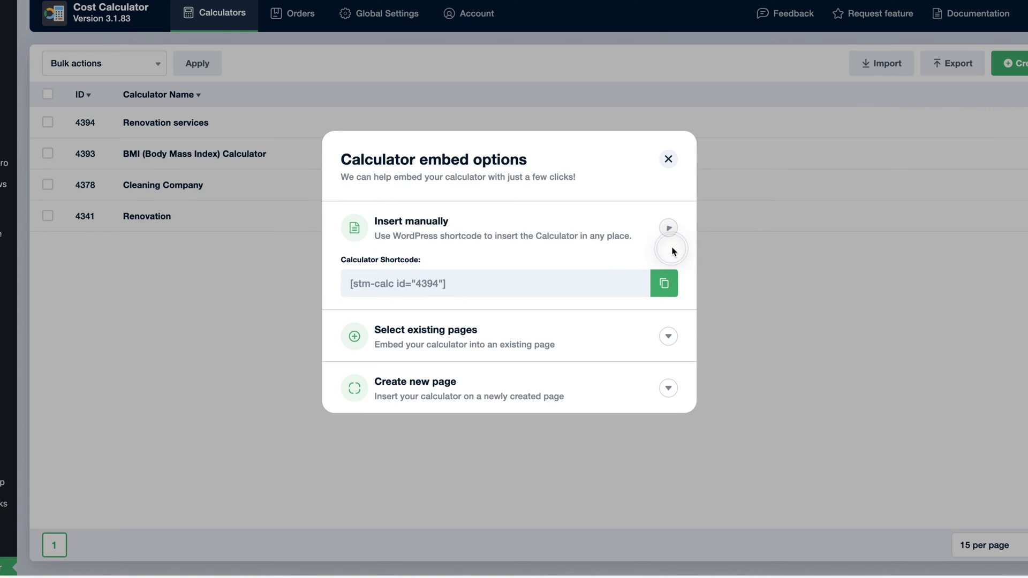
click(664, 283)
click(621, 21)
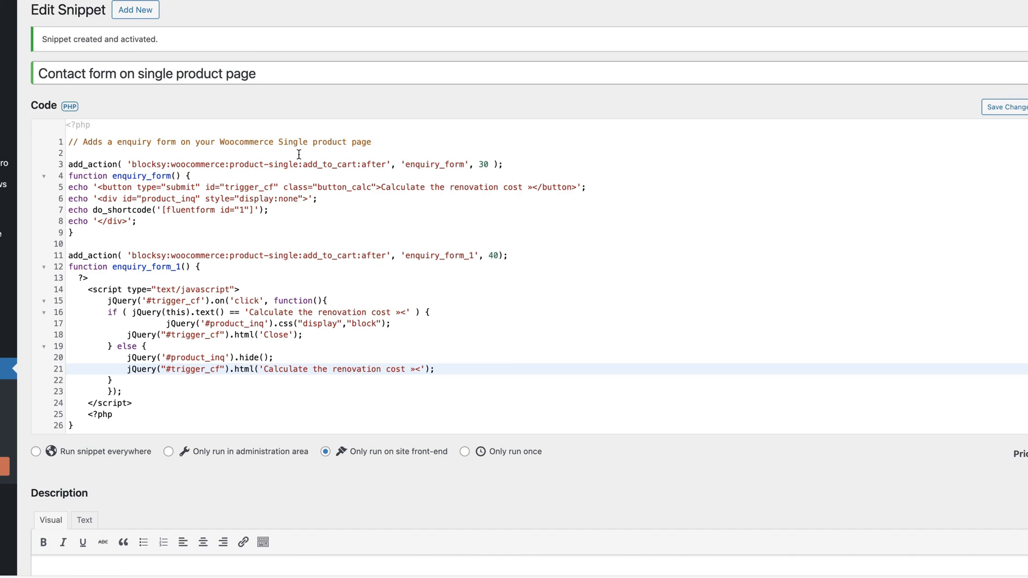
Replace the Fluent Forms shortcode on line 7 with the calculator shortcode and save the snippet.
click(286, 213)
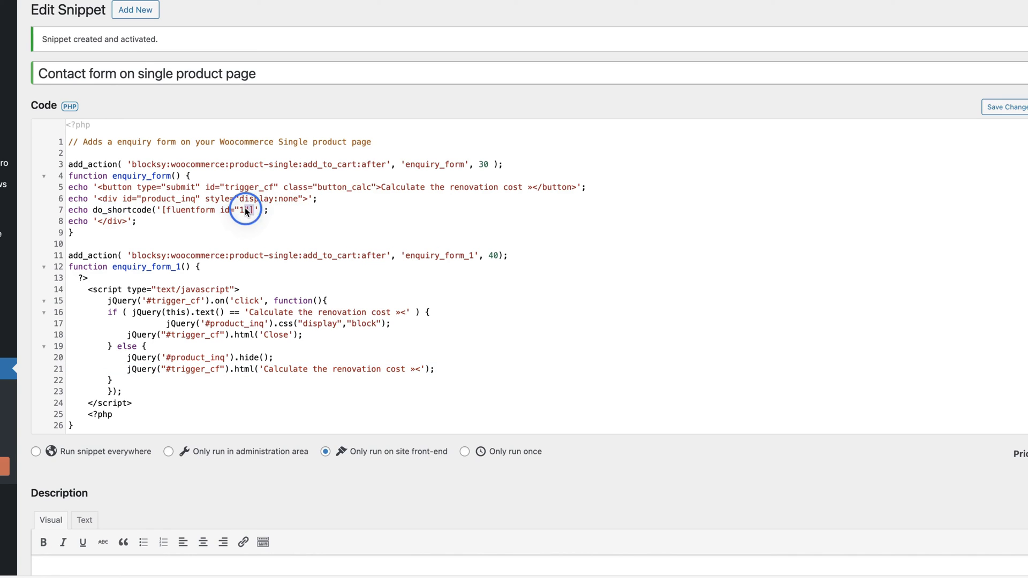
drag(256, 209, 165, 207)
key(super+v)
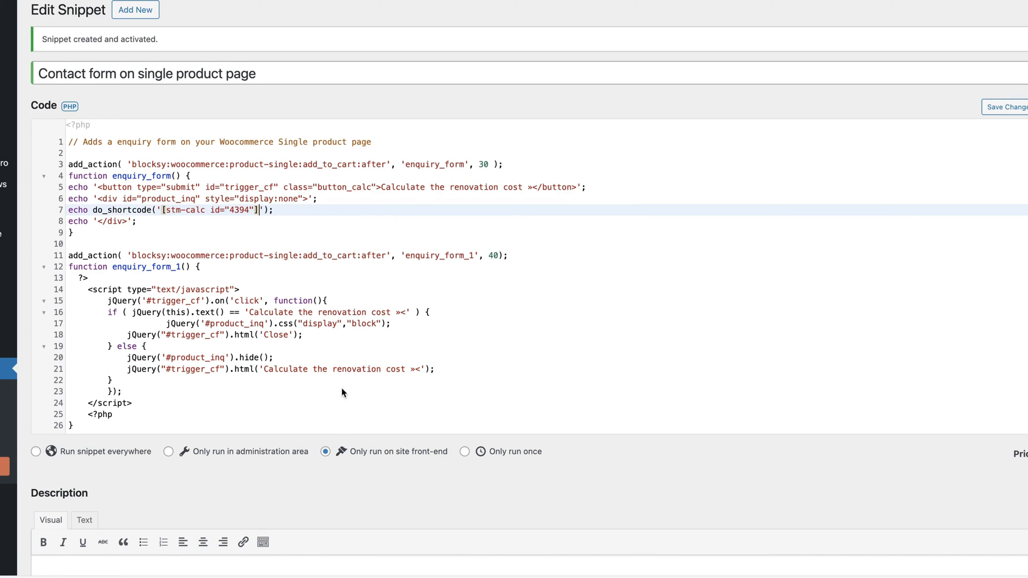
scroll(375, 295, down, 5)
click(84, 512)
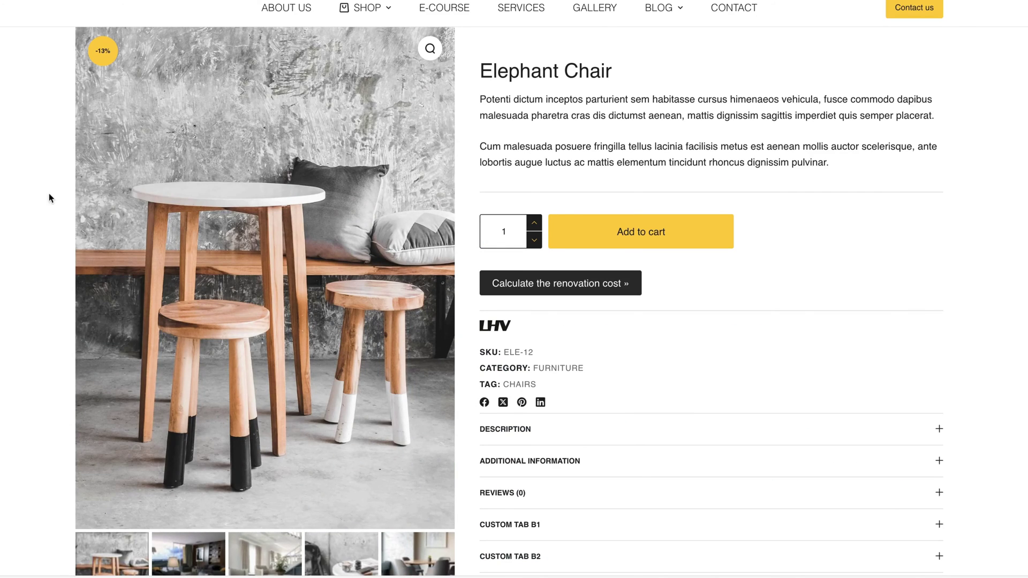
Expand 'Calculate the renovation cost »' on the Elephant Chair page to see the 5,070.00 € total.
click(589, 282)
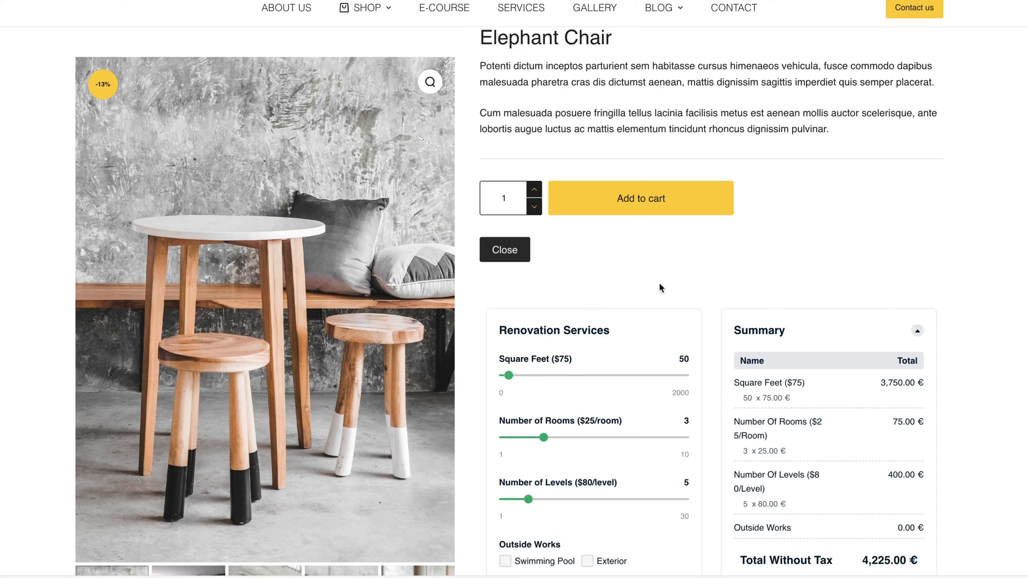
scroll(724, 275, down, 4)
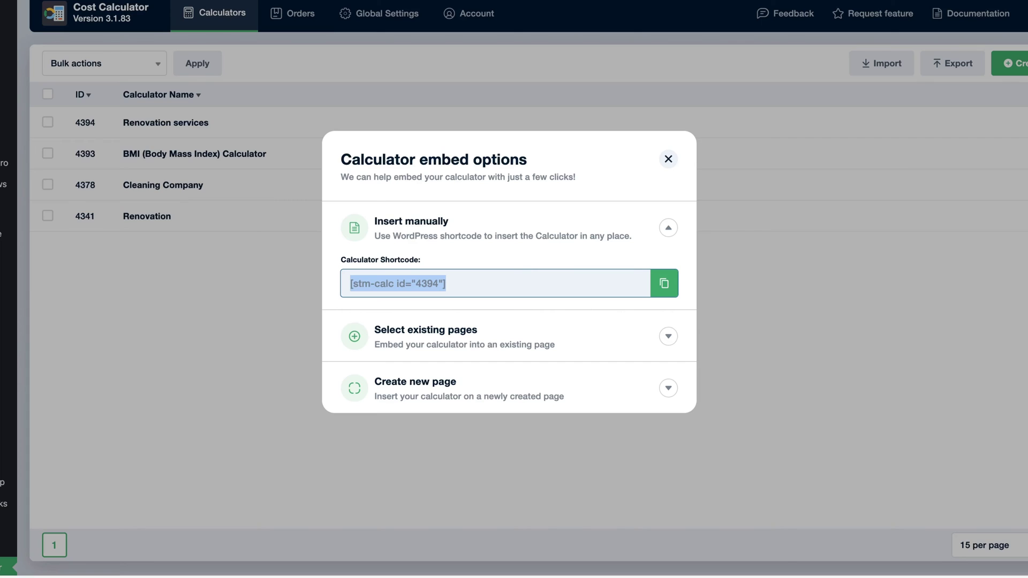
Copy the BMI calculator's embed shortcode, paste it into line 7 of the snippet, and save.
click(668, 159)
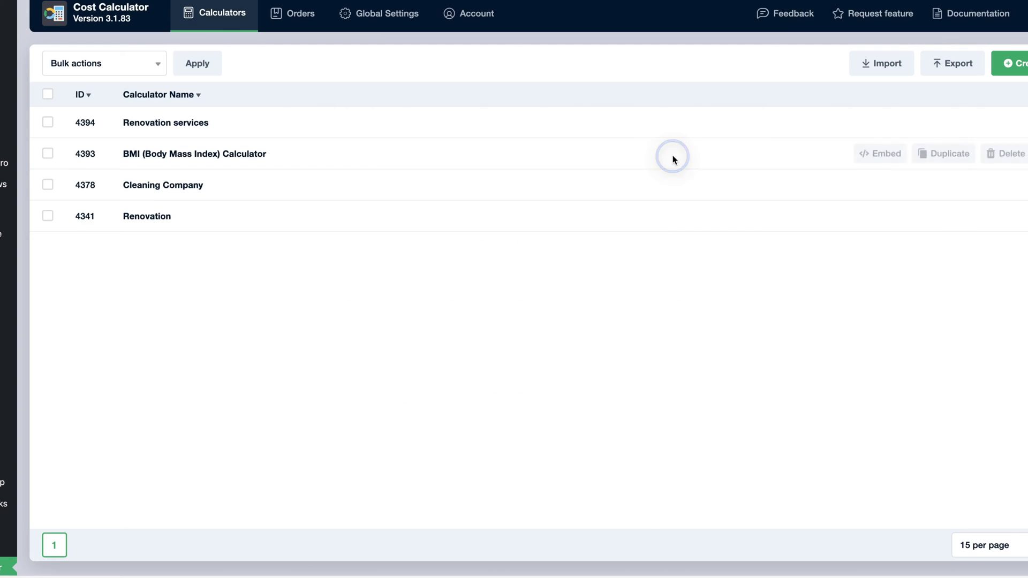
click(876, 155)
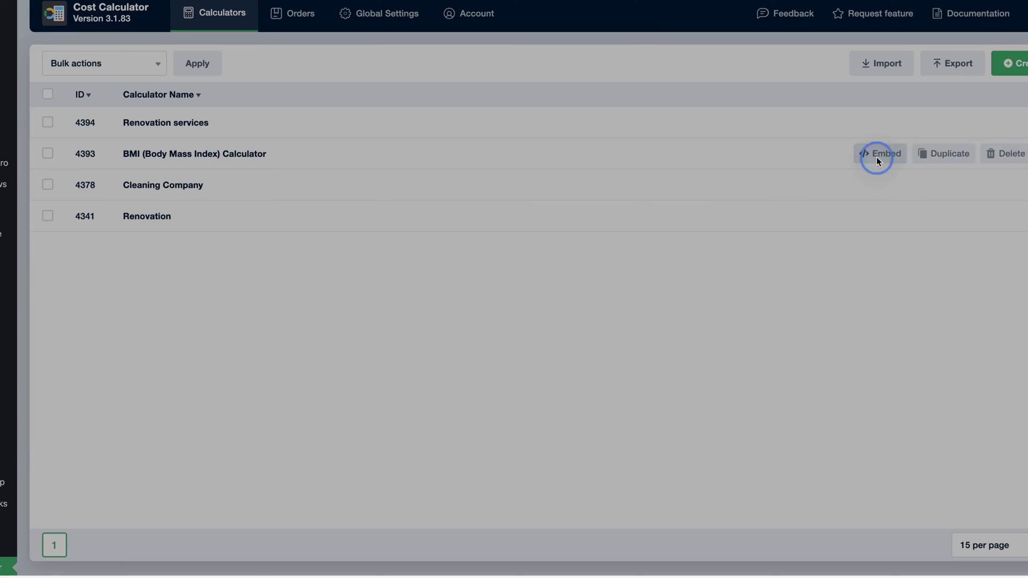
click(623, 23)
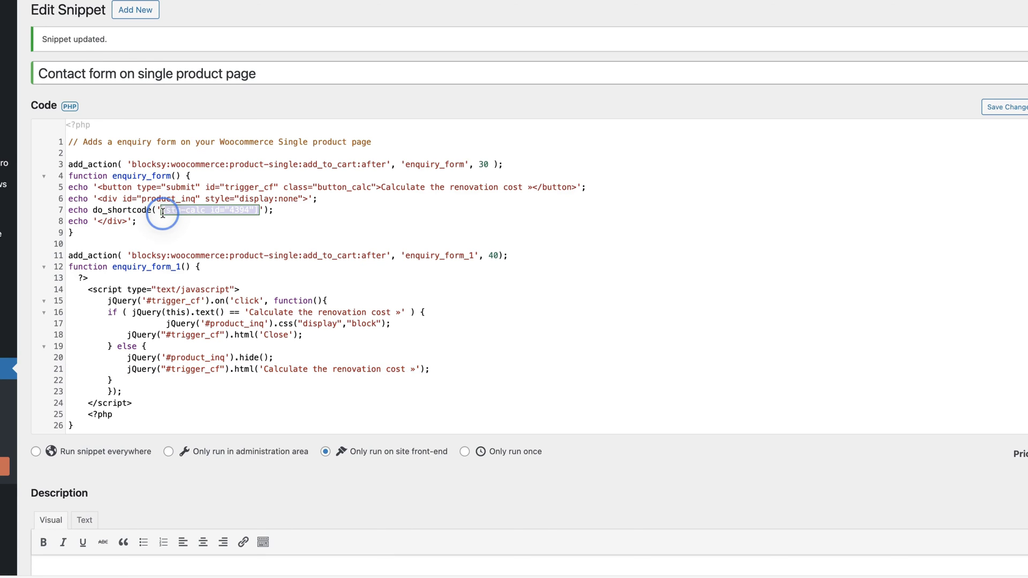
key(super+v)
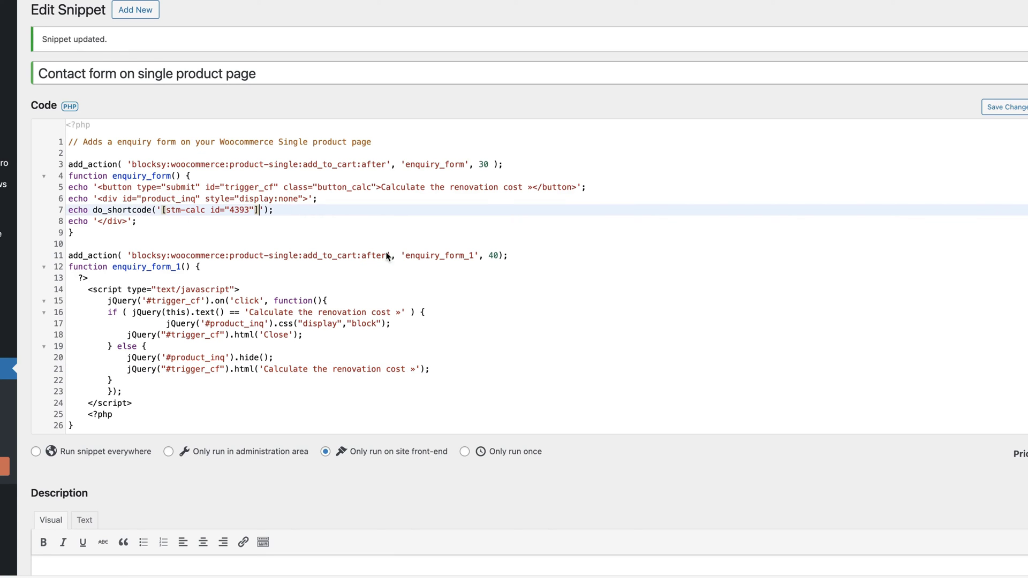
scroll(387, 256, down, 5)
click(64, 510)
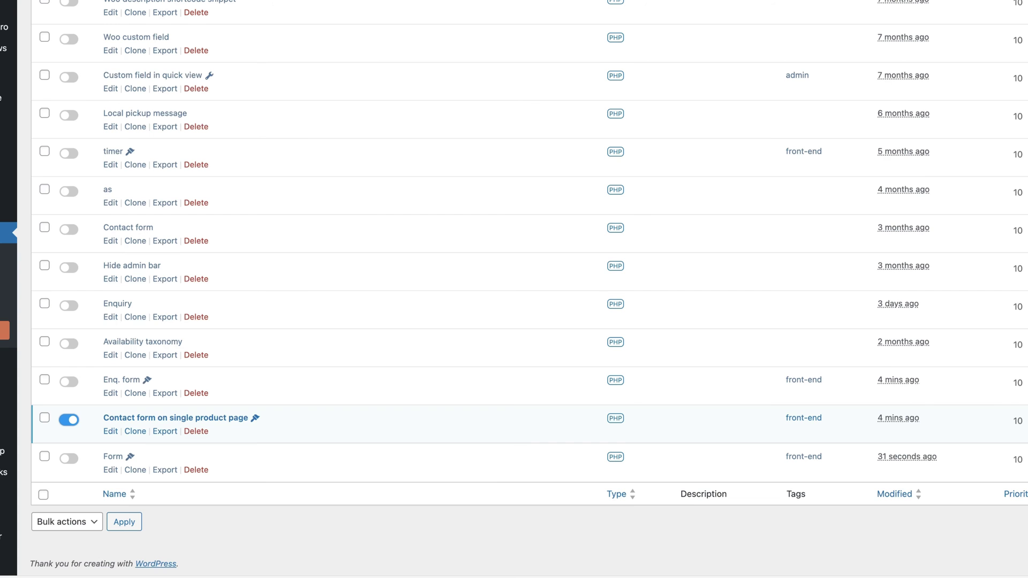
scroll(356, 156, up, 15)
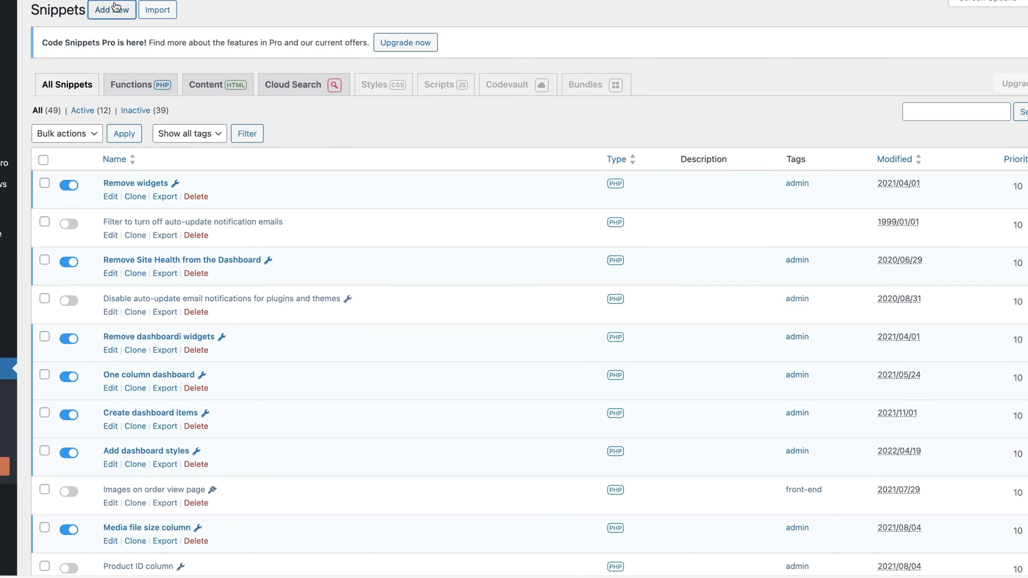
Create snippet 'Form 2' with the after-Add-to-cart hook code, set front-end only, then save and activate.
click(114, 9)
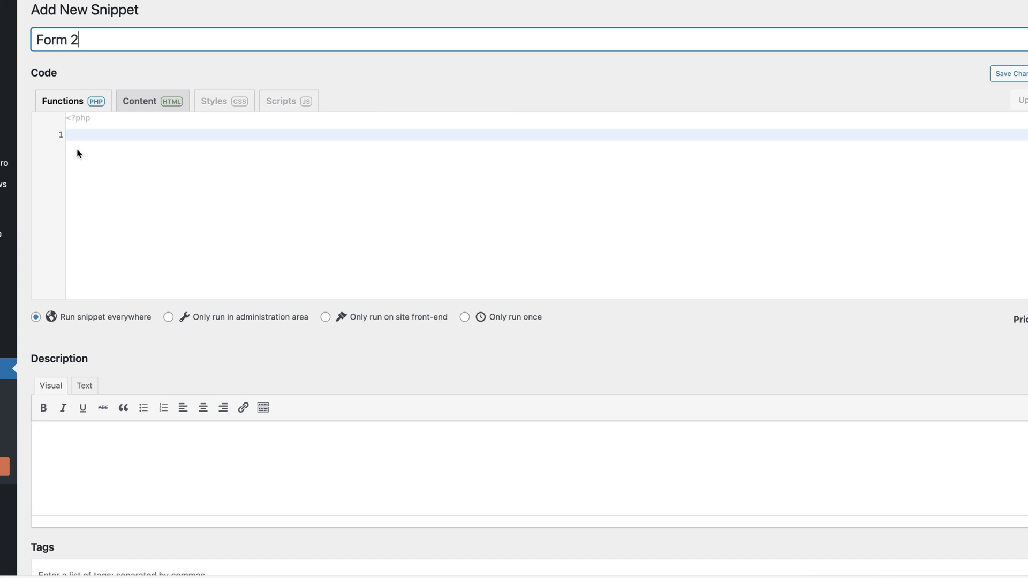
click(106, 135)
key(ctrl+v)
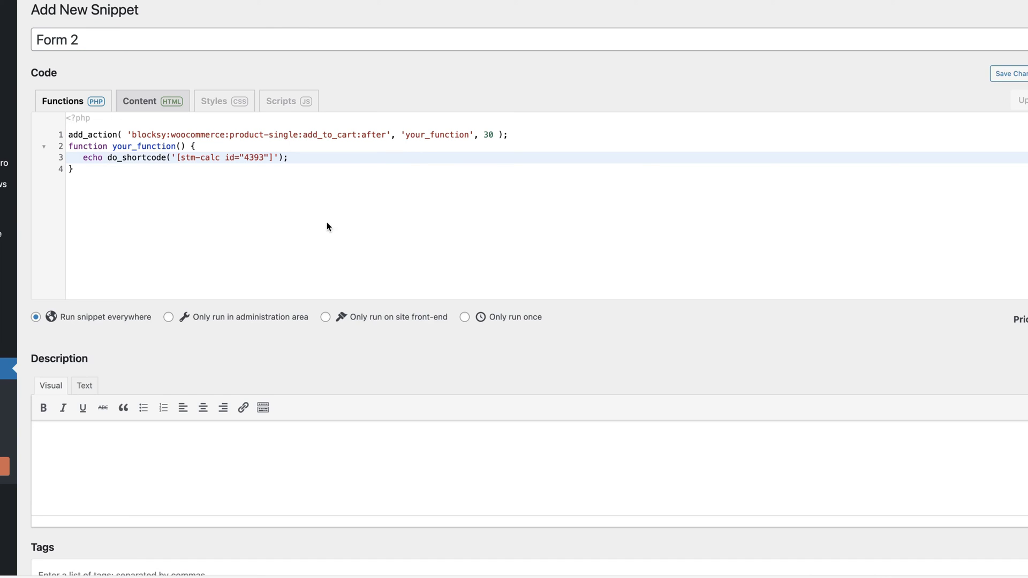
drag(273, 157, 180, 161)
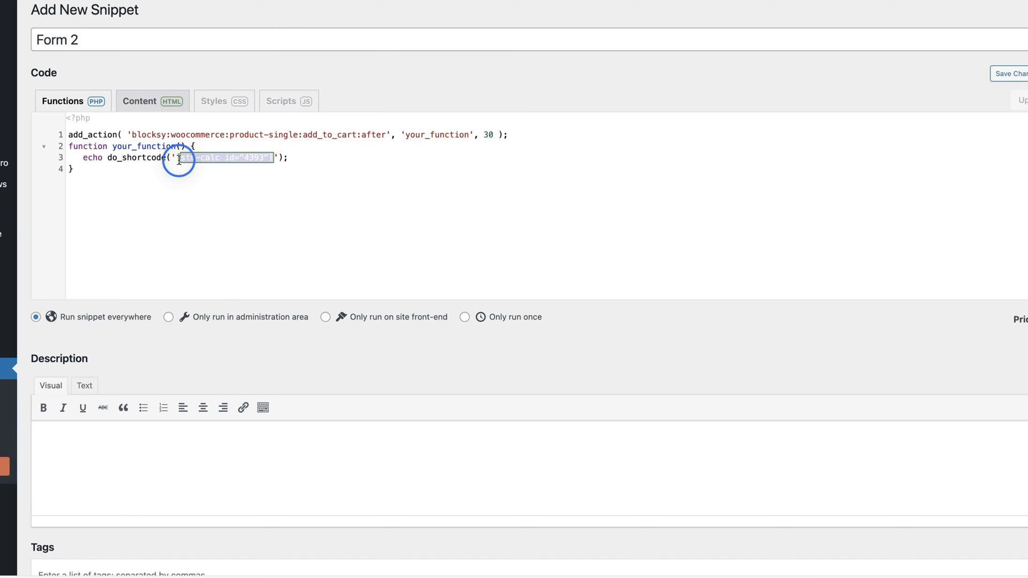
click(367, 335)
click(382, 323)
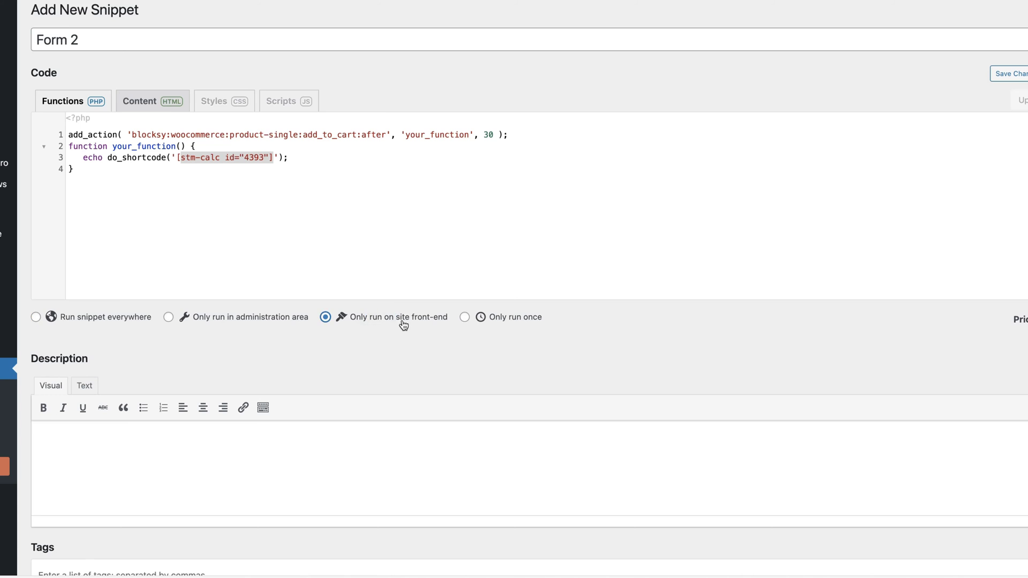
scroll(404, 323, down, 3)
click(151, 513)
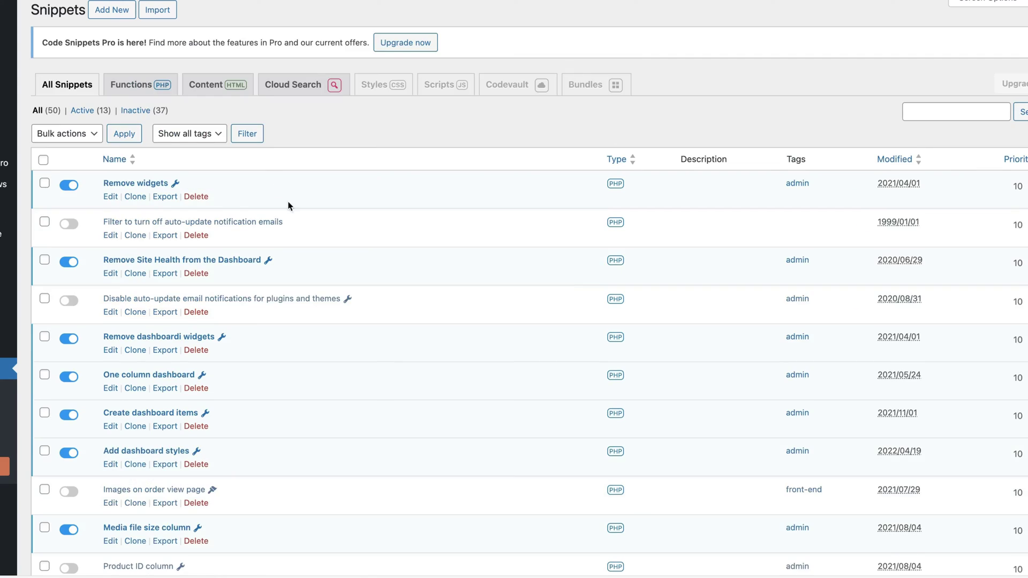
Deactivate the 'Contact form on single product page' snippet and reload the product page showing the BMI calculator.
scroll(368, 256, down, 10)
click(78, 382)
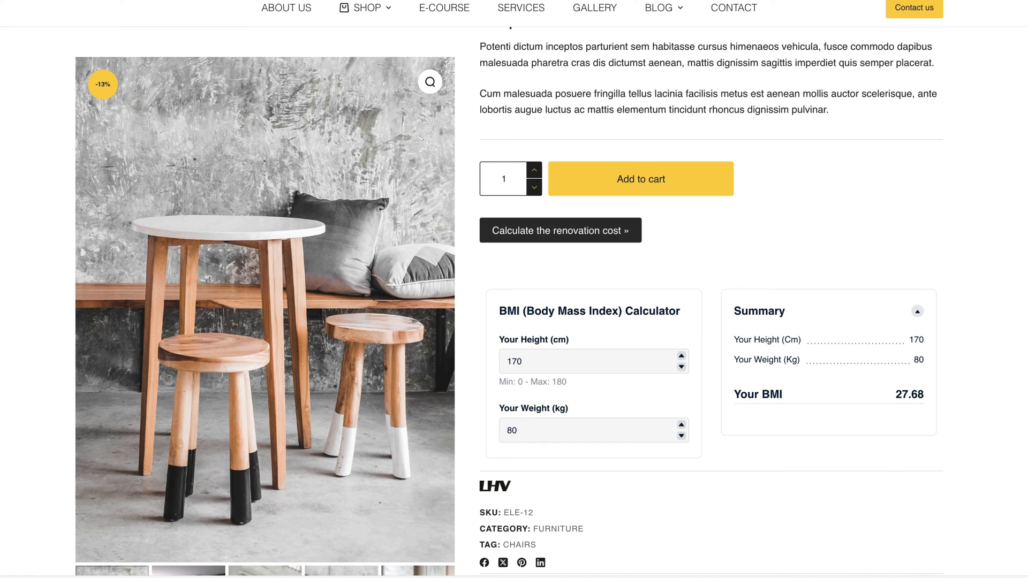
key(ctrl+r)
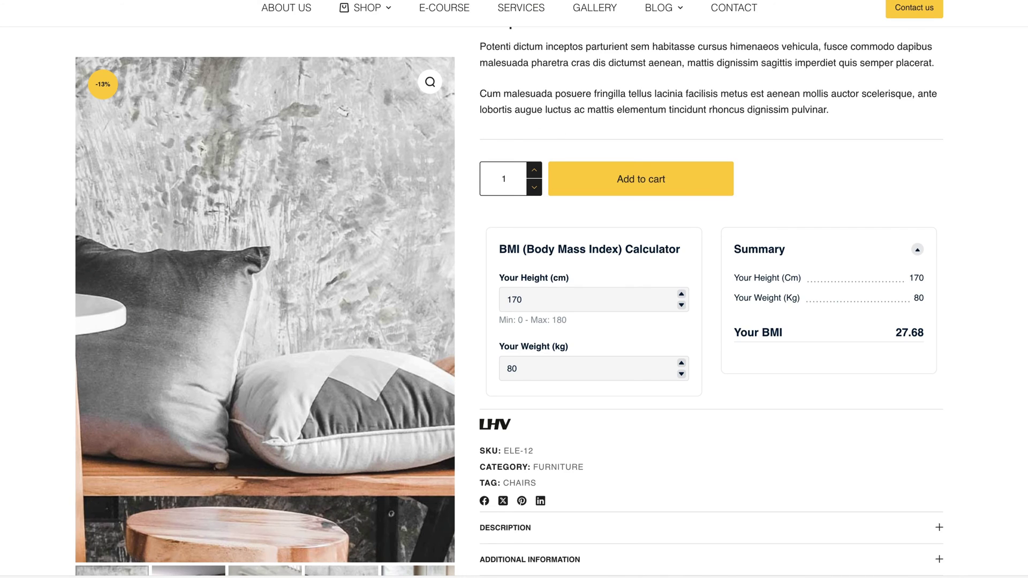
Insert echo ('<h2>Your text</h2>'); before the shortcode line in Form 2 and save.
key(ctrl+Tab)
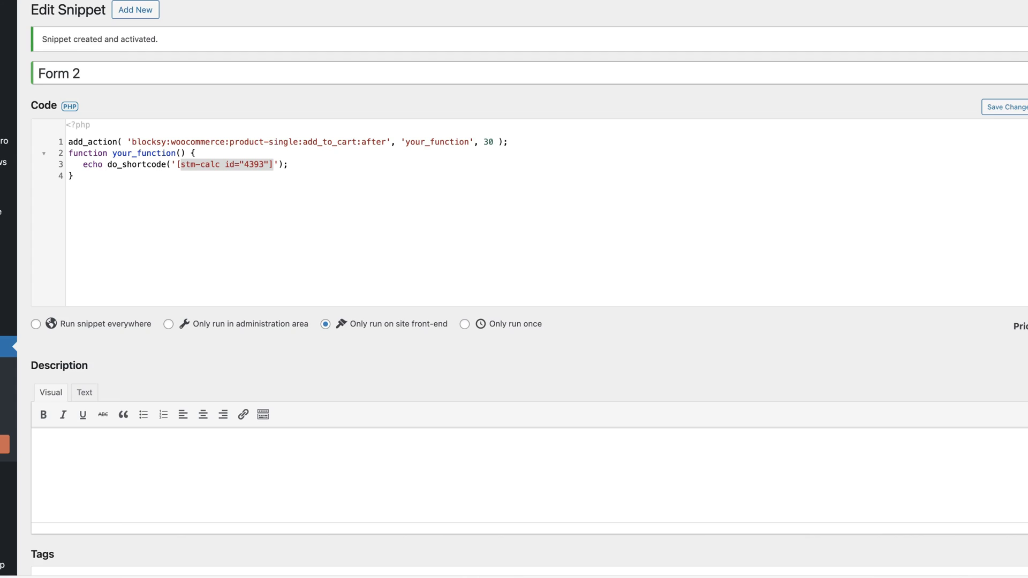
click(207, 151)
key(Return)
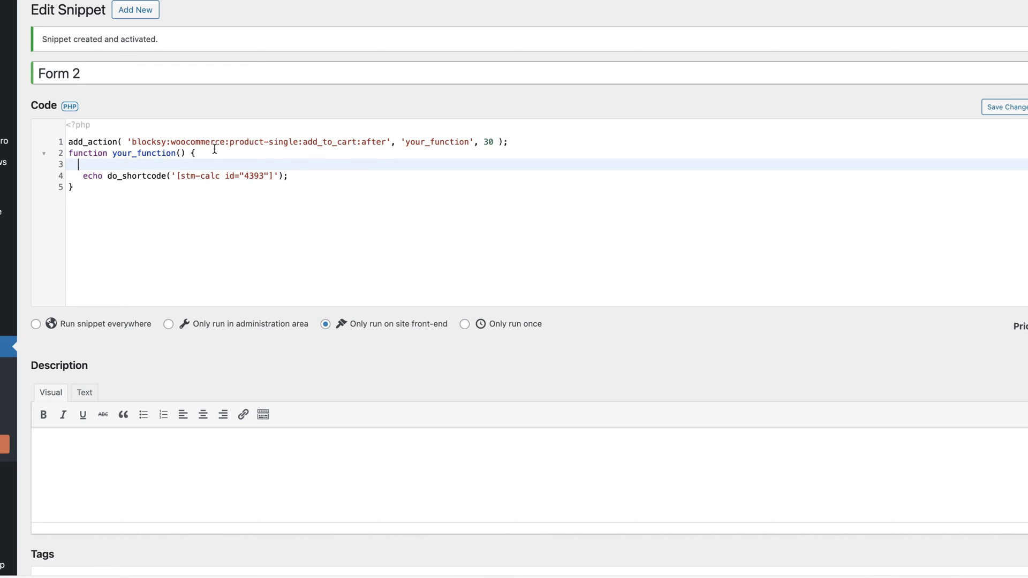
text(echo ('<h2>Your text</h2>');)
click(93, 165)
key(BackSpace)
key(BackSpace)
drag(181, 164, 127, 165)
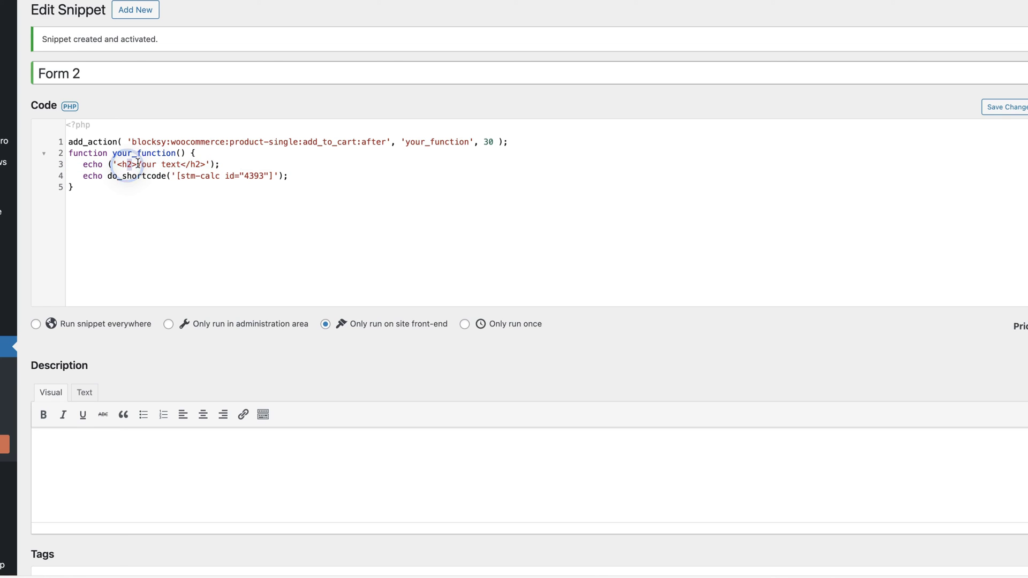
drag(202, 164, 196, 165)
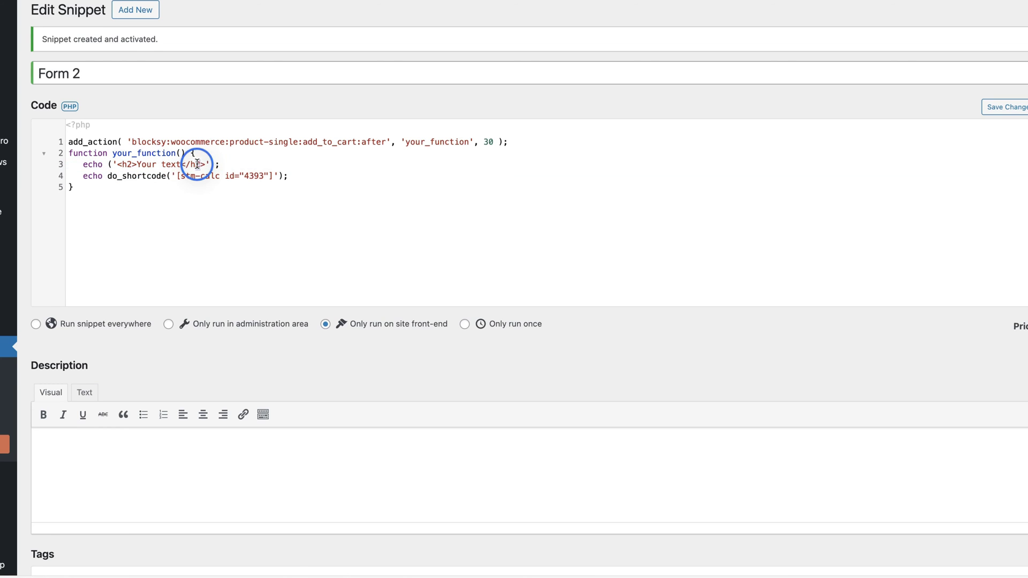
scroll(367, 232, down, 2)
scroll(366, 231, down, 2)
click(63, 511)
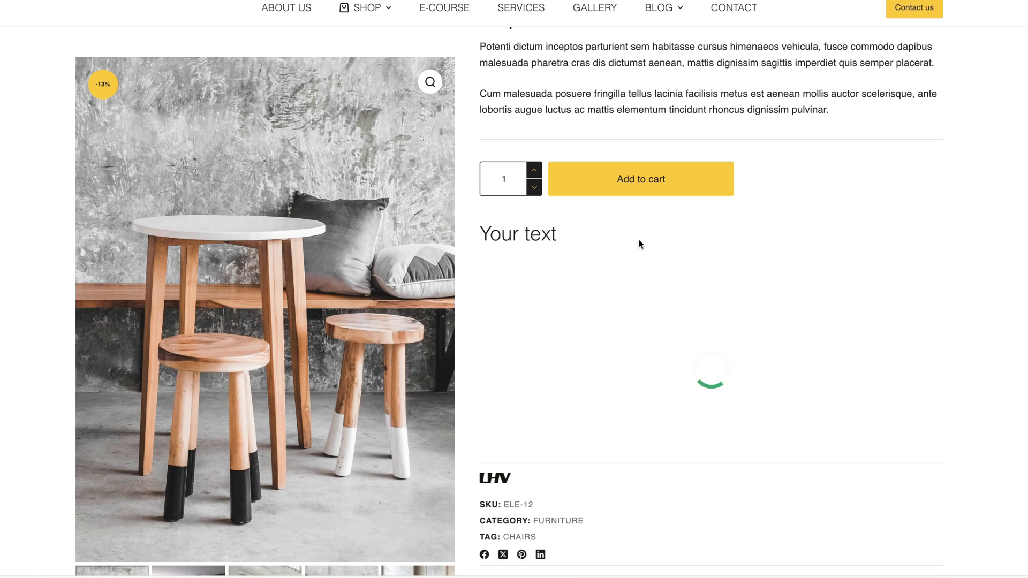
Check the 'Your text' heading on the product page and review the Blocksy add-to-cart hook on line 1.
drag(558, 236, 518, 231)
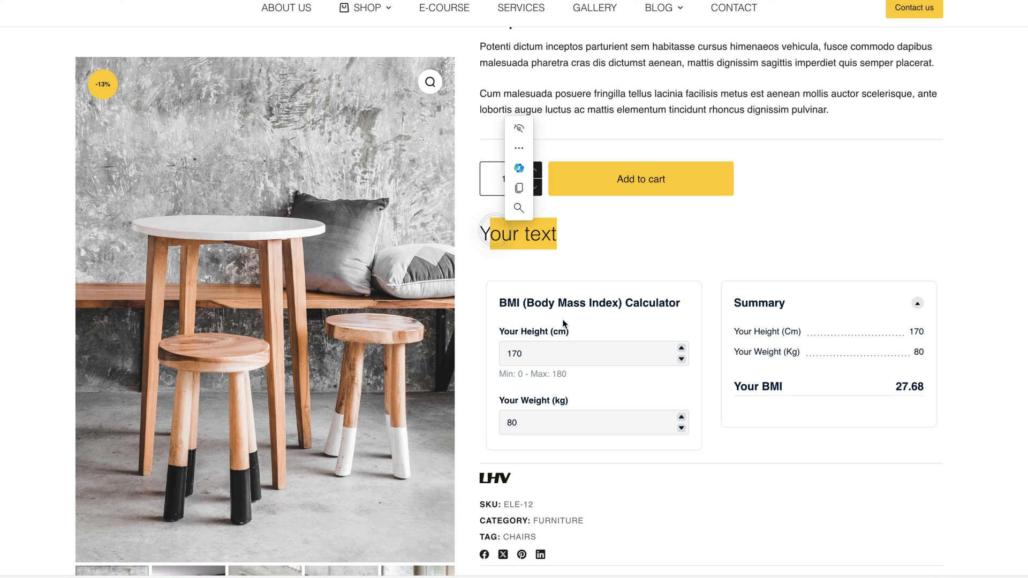
click(766, 236)
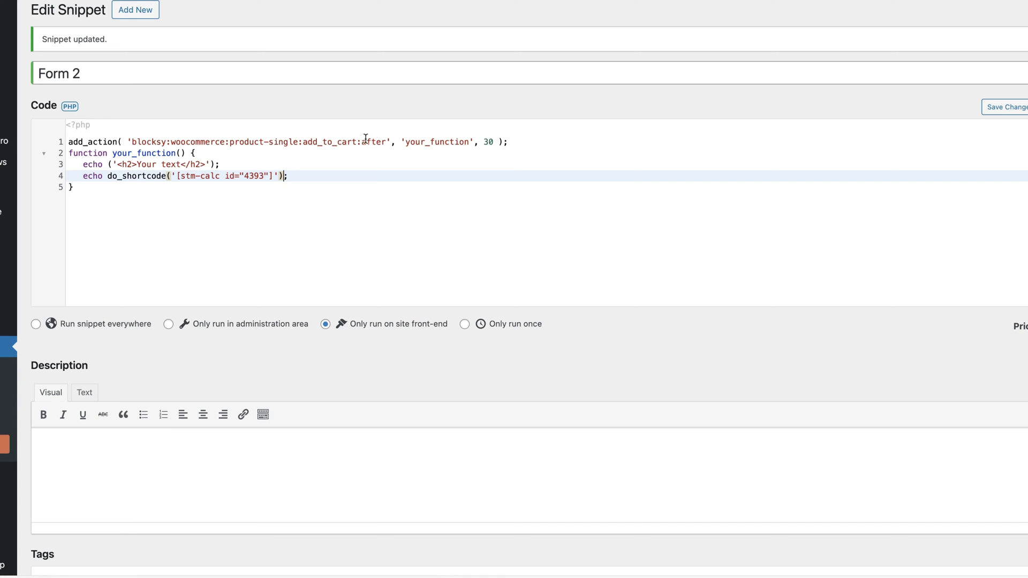
drag(386, 142, 132, 142)
click(325, 197)
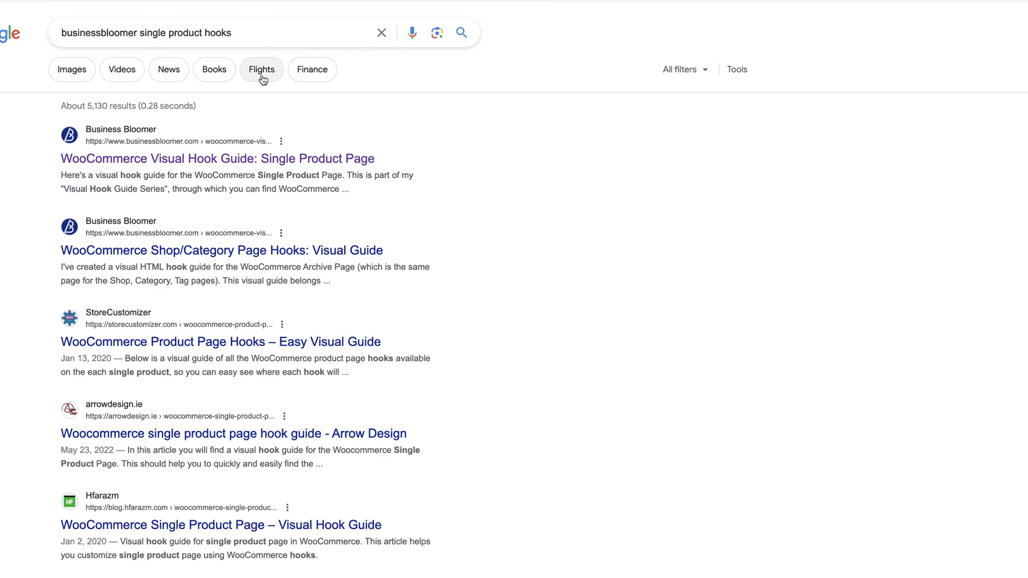
Open Business Bloomer's single product visual hook guide from the search results.
drag(262, 32, 61, 33)
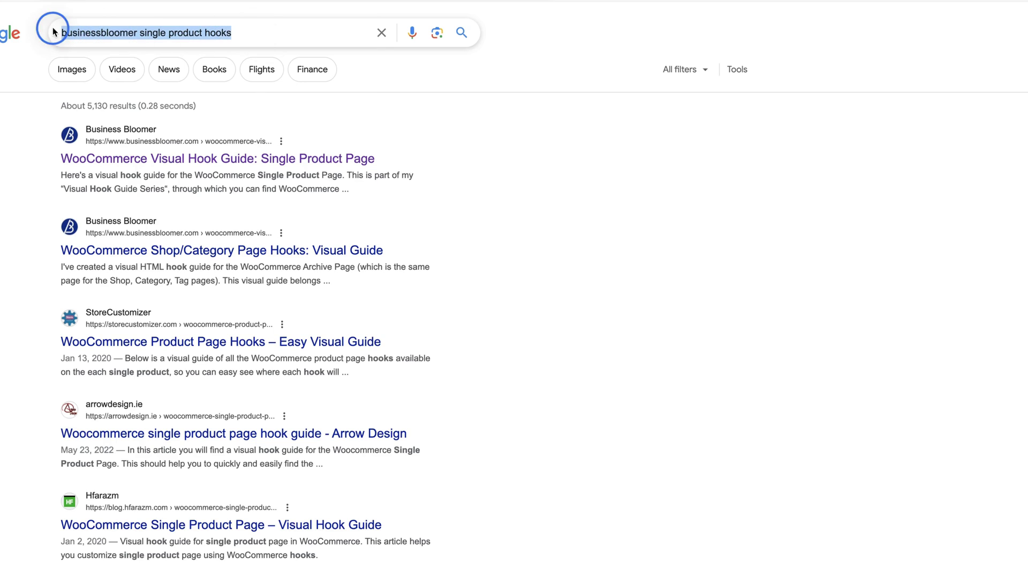
key(Right)
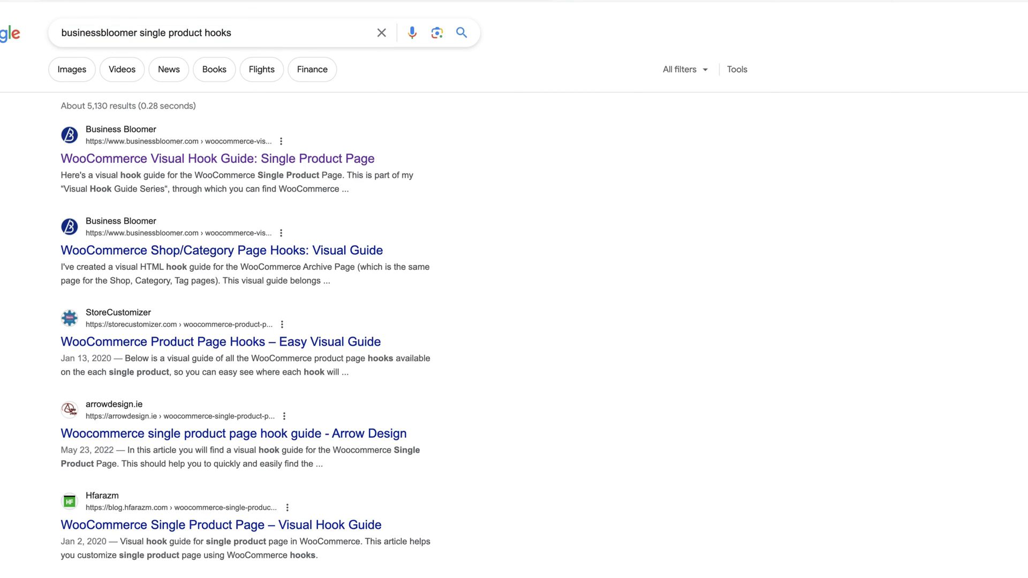
click(159, 159)
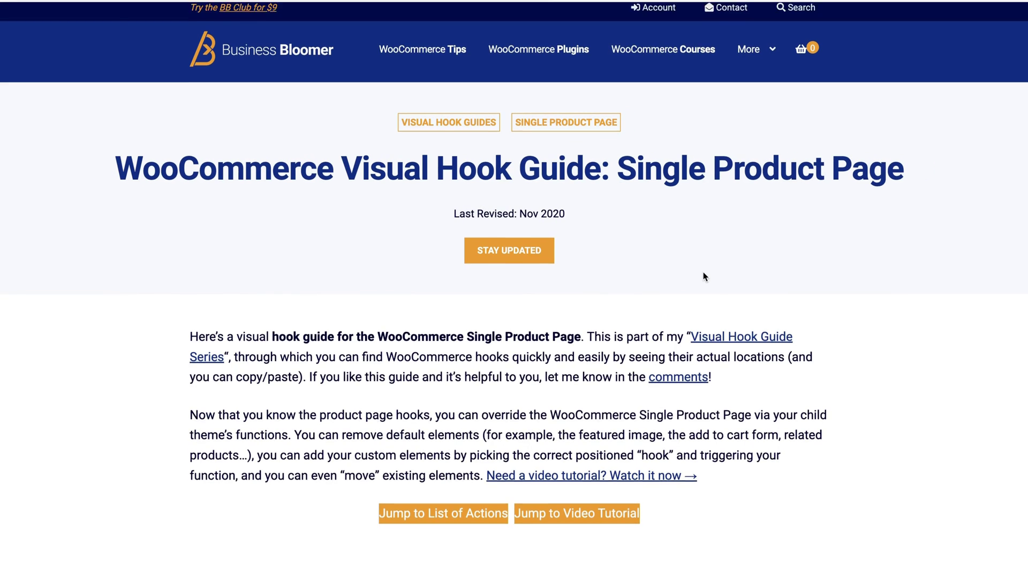
scroll(704, 276, down, 10)
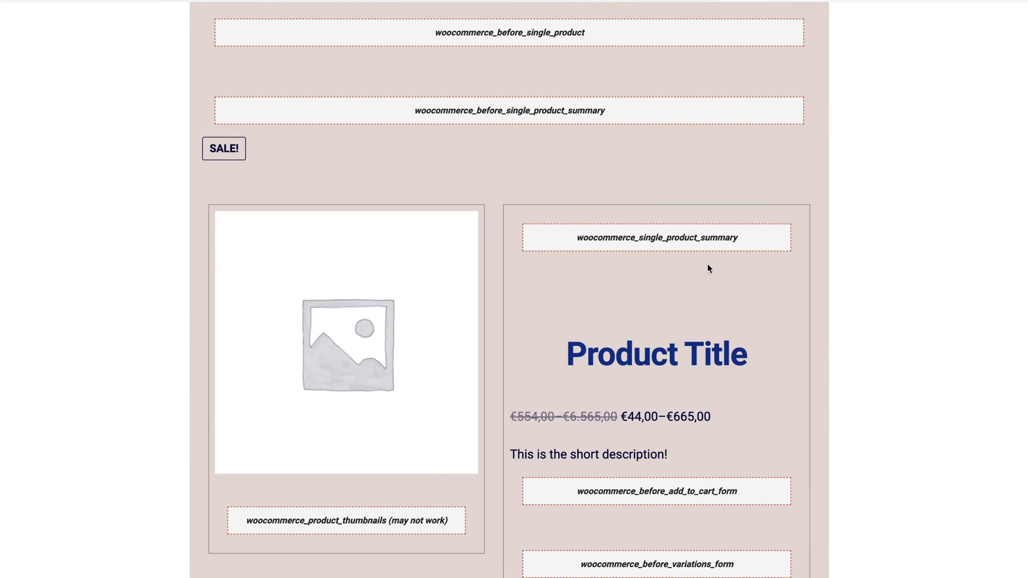
scroll(708, 266, down, 20)
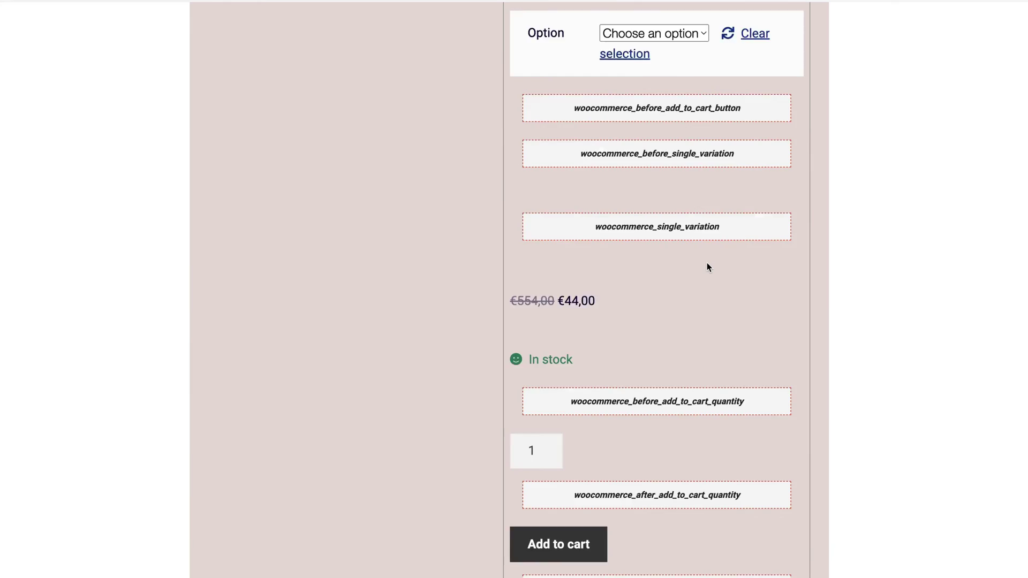
Copy woocommerce_after_single_product_summary and select the existing hook name on line 1 of the snippet.
drag(622, 282, 420, 283)
key(ctrl+c)
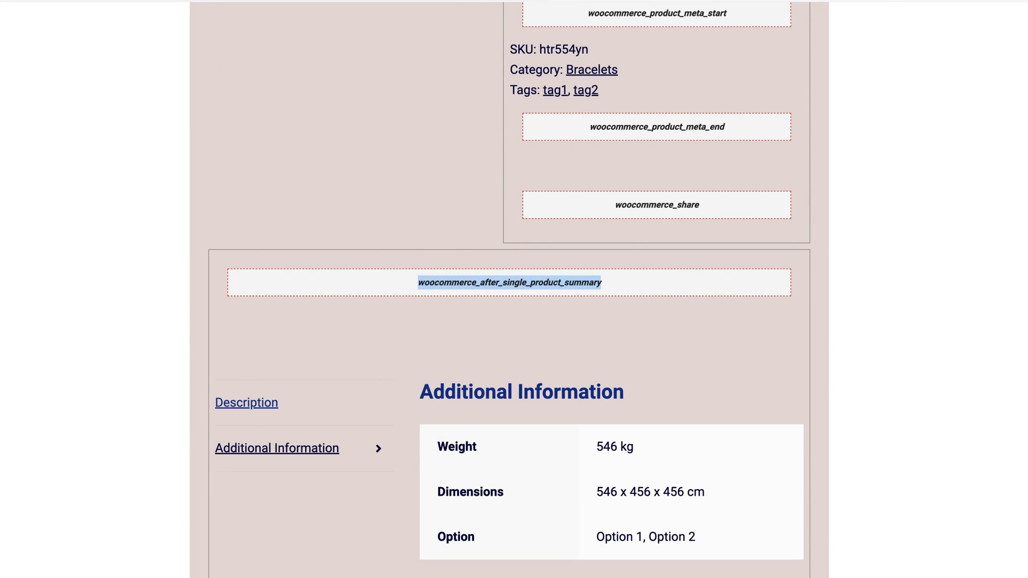
key(ctrl+tab)
drag(385, 176, 131, 176)
Put woocommerce_after_single_product_summary on line 1 and save the snippet.
key(ctrl+v)
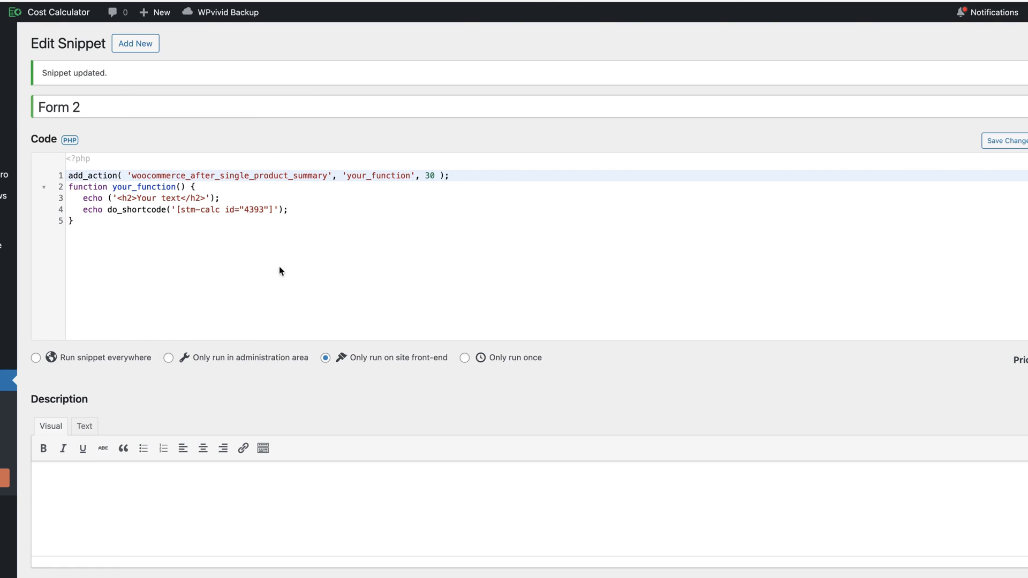
scroll(342, 285, down, 2)
click(53, 549)
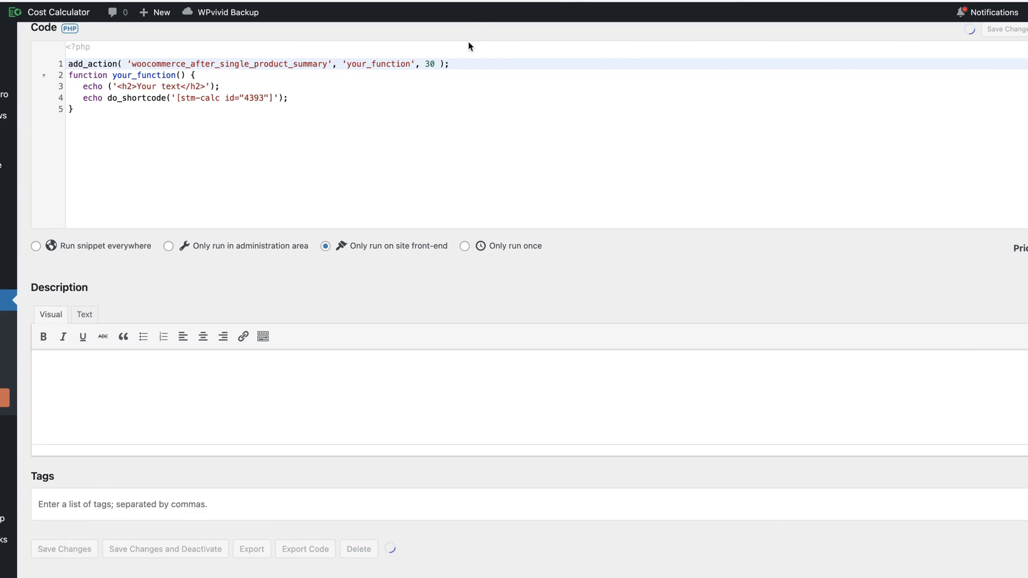
Reload the product page to see the heading below the tabs, then restore the Blocksy add_to_cart:after hook.
key(ctrl+tab)
key(ctrl+tab)
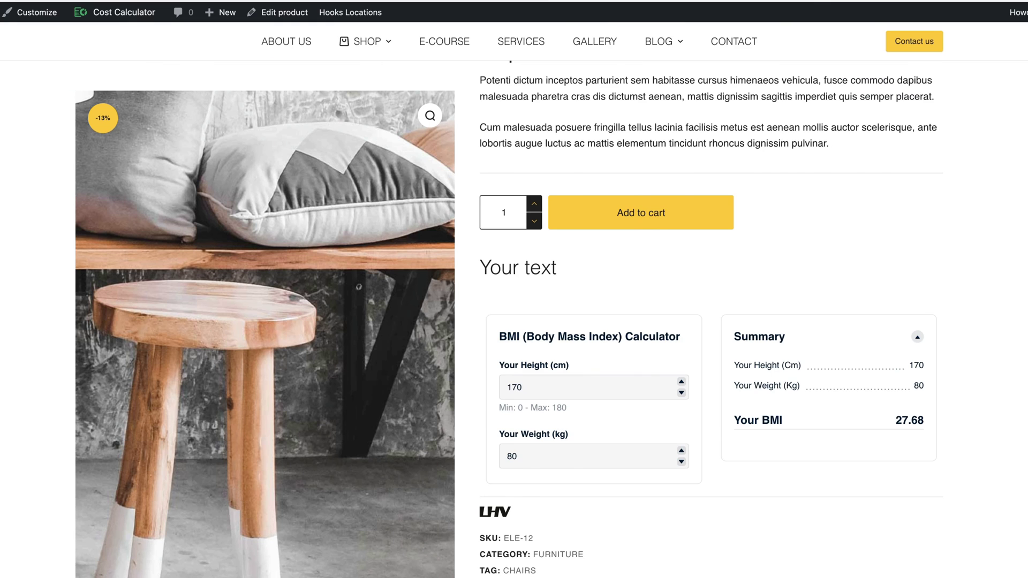
key(ctrl+r)
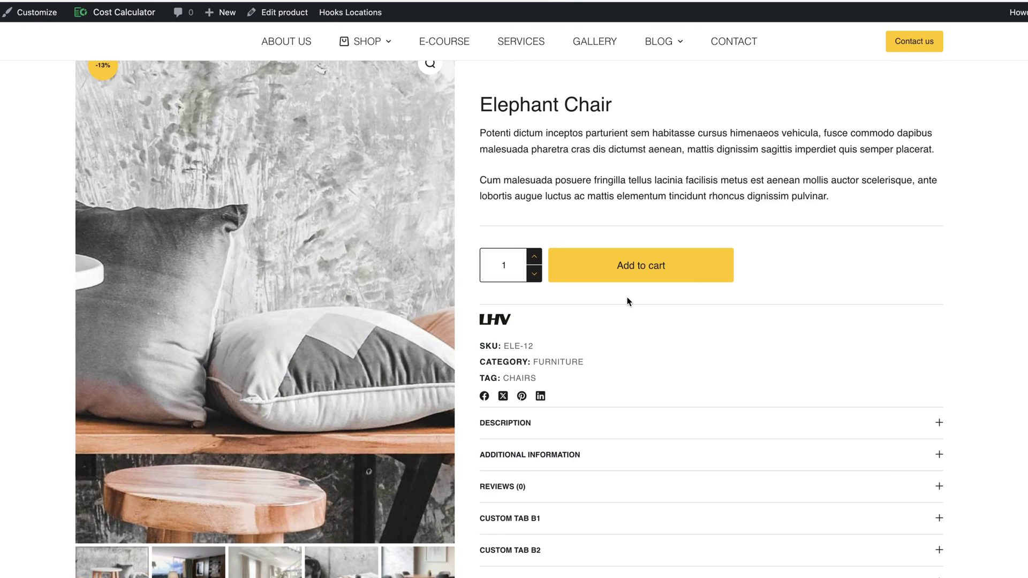
scroll(629, 301, down, 6)
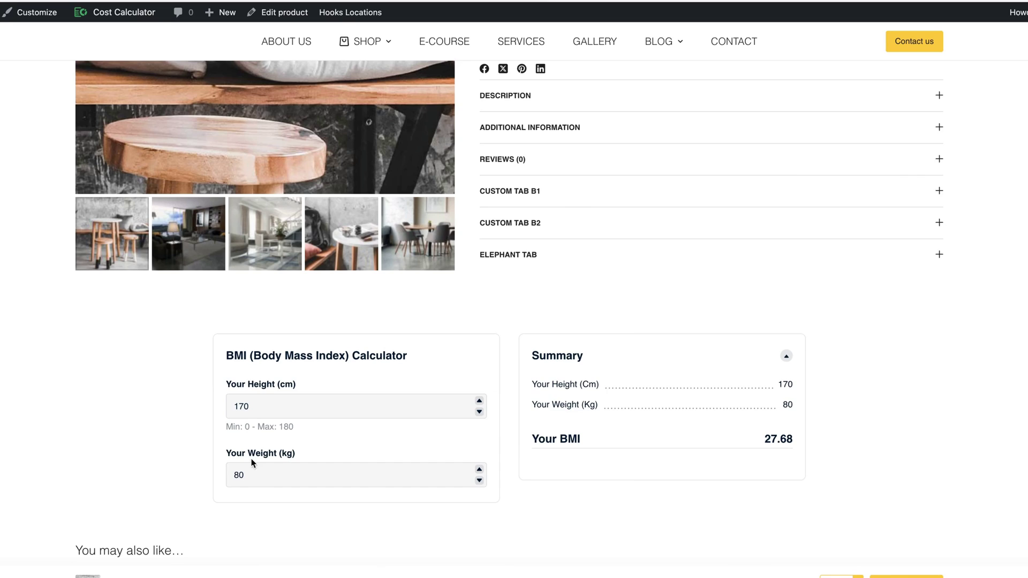
triple_click(9, 282)
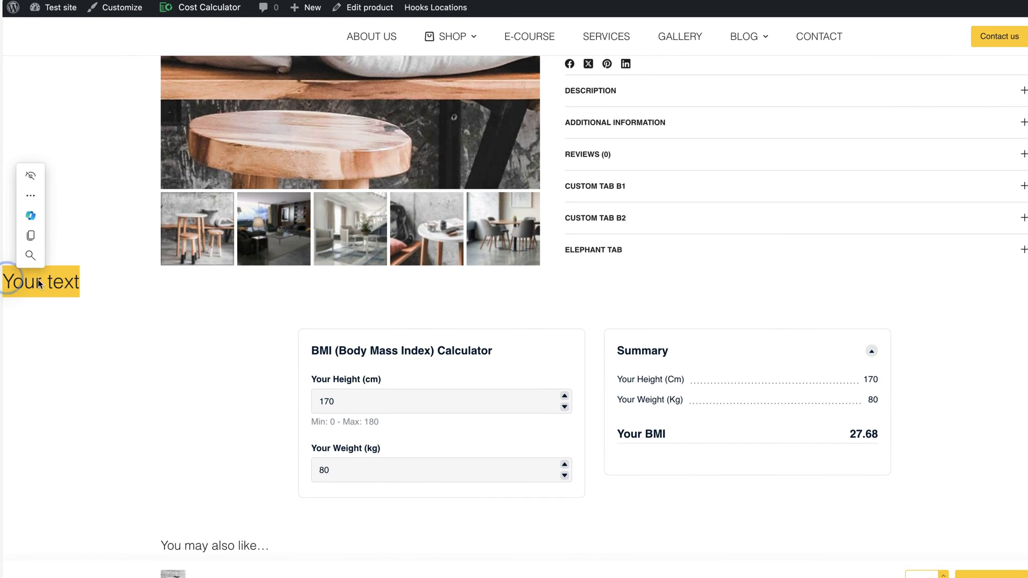
click(126, 336)
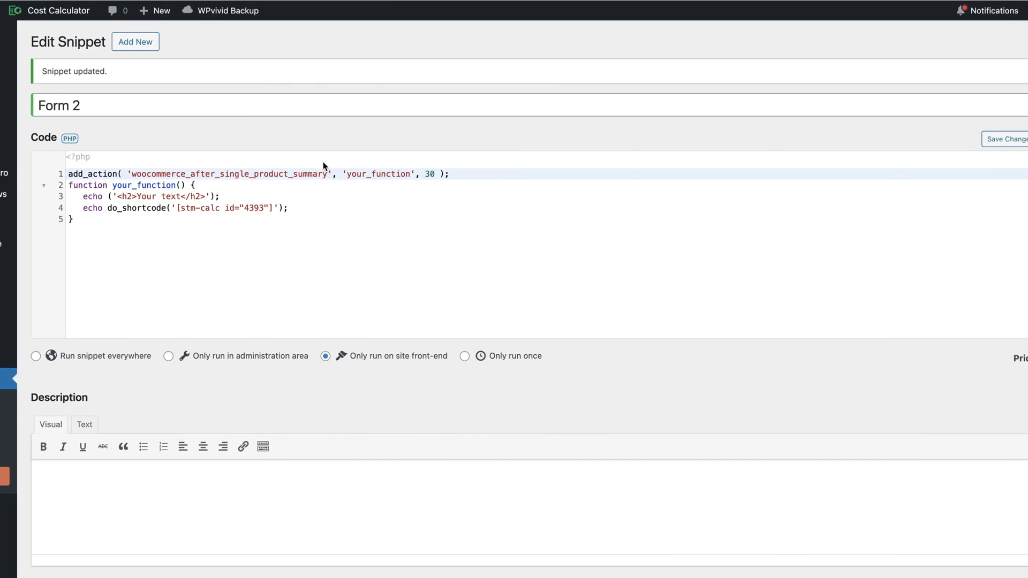
drag(324, 173, 134, 168)
key(super+v)
Save the reverted Form 2 snippet and reload the product page to confirm heading and BMI calculator placement.
scroll(448, 326, down, 3)
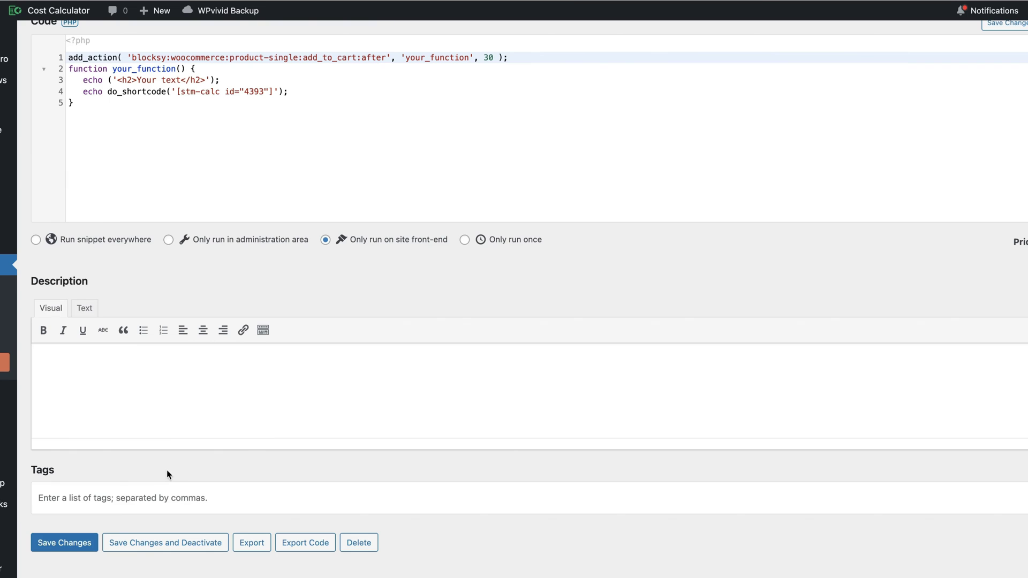
click(67, 542)
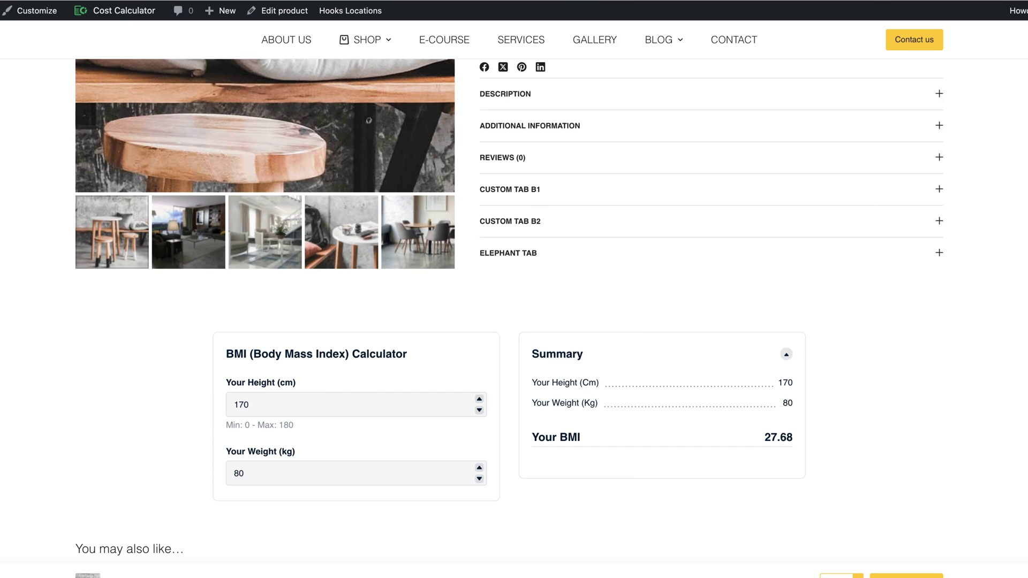
key(super+r)
scroll(673, 294, up, 5)
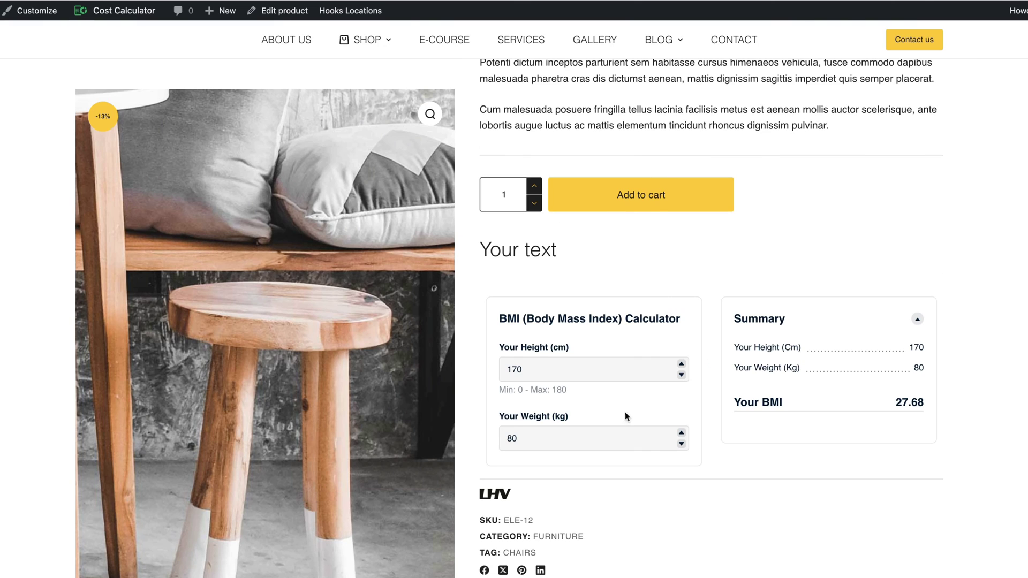